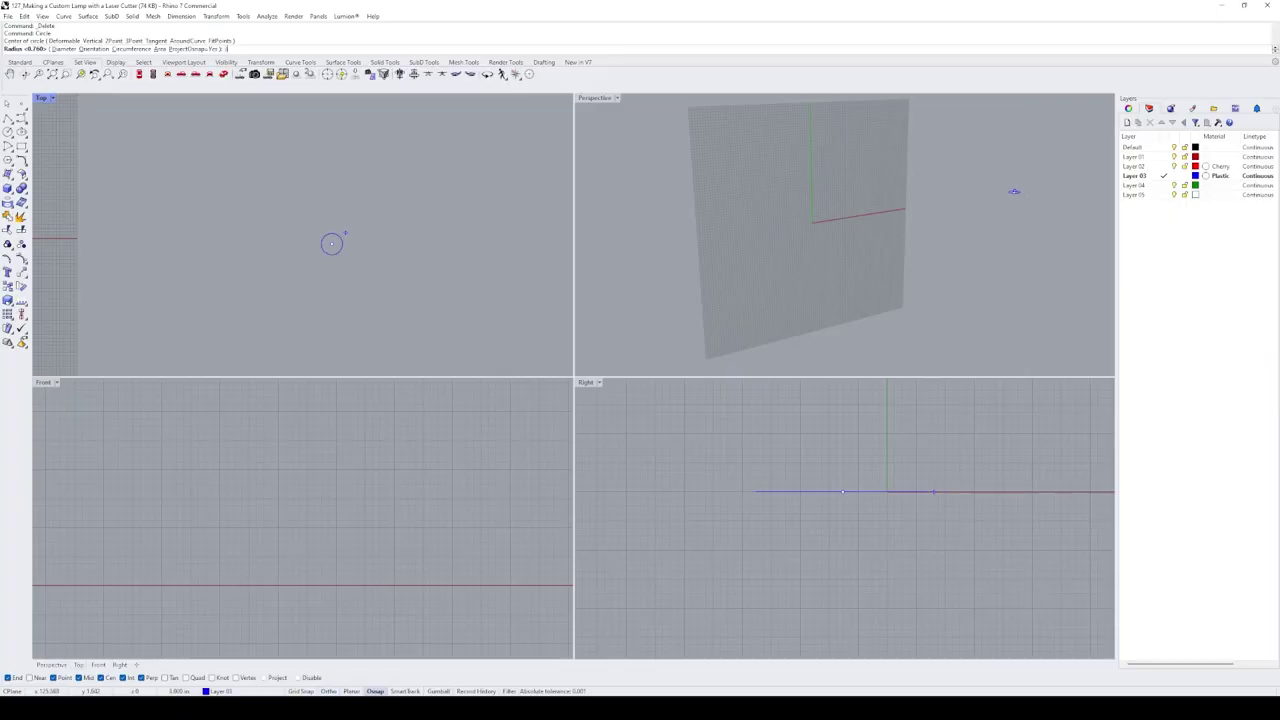
Step: Finish the first circle in the Top view at its default radius
key(Return)
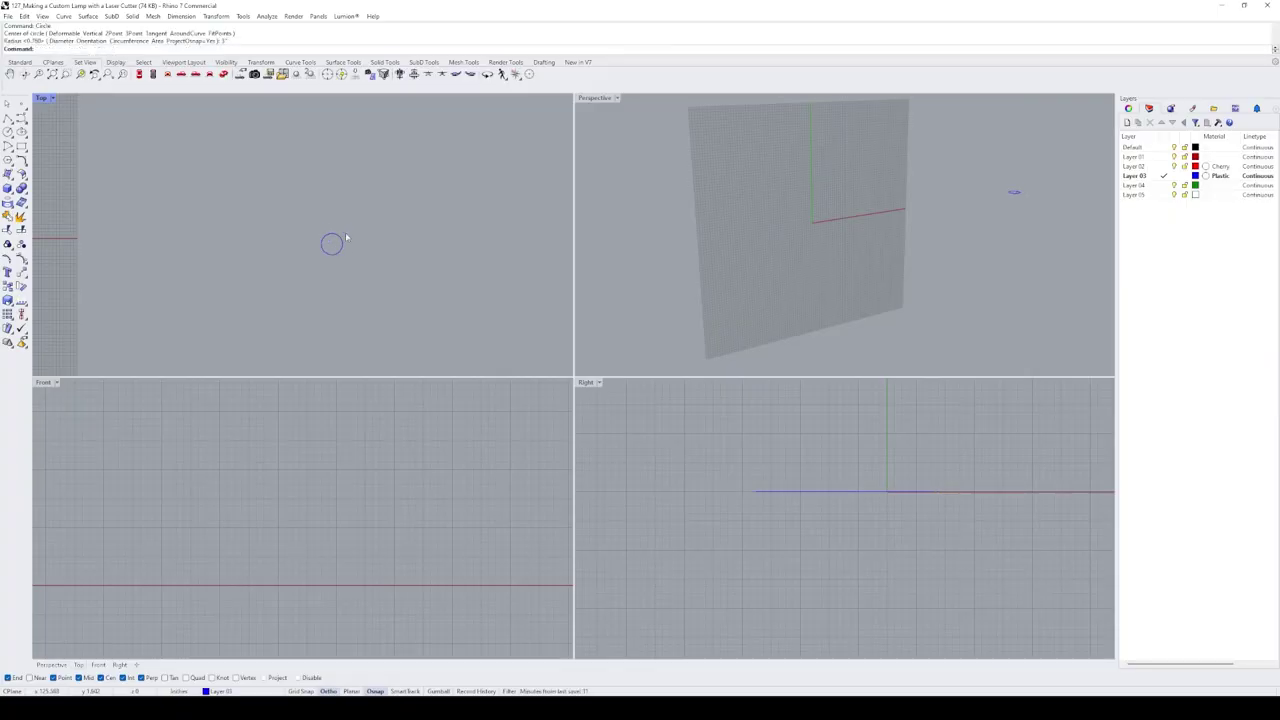
scroll(338, 246, up, 5)
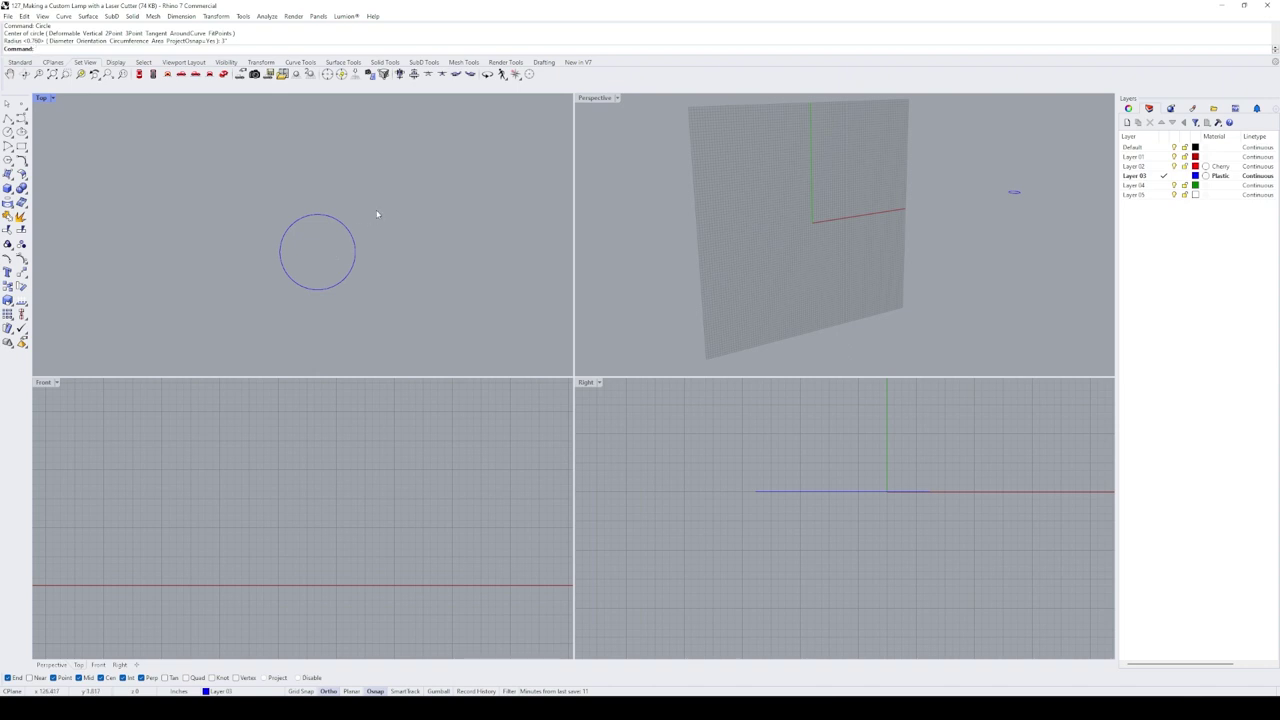
scroll(267, 255, up, 3)
Step: Draw a second circle of radius 0.75 centred on the first circle's centre
key(Return)
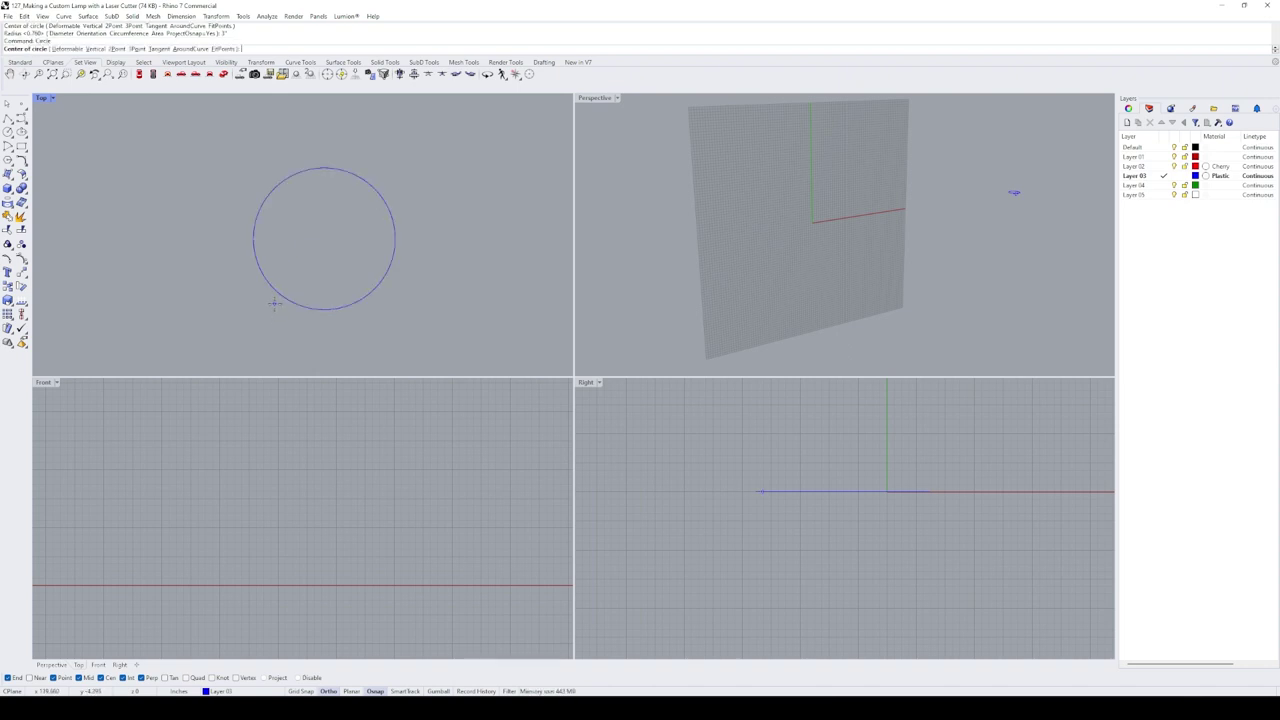
click(274, 303)
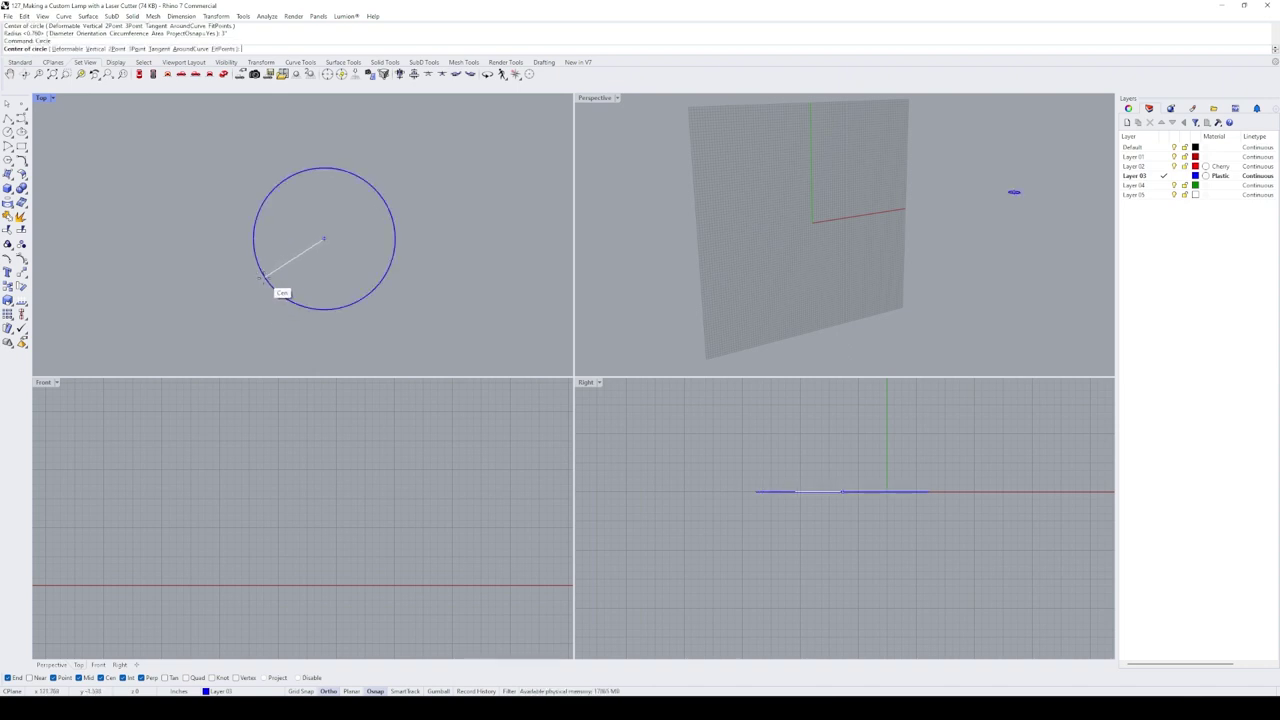
click(263, 278)
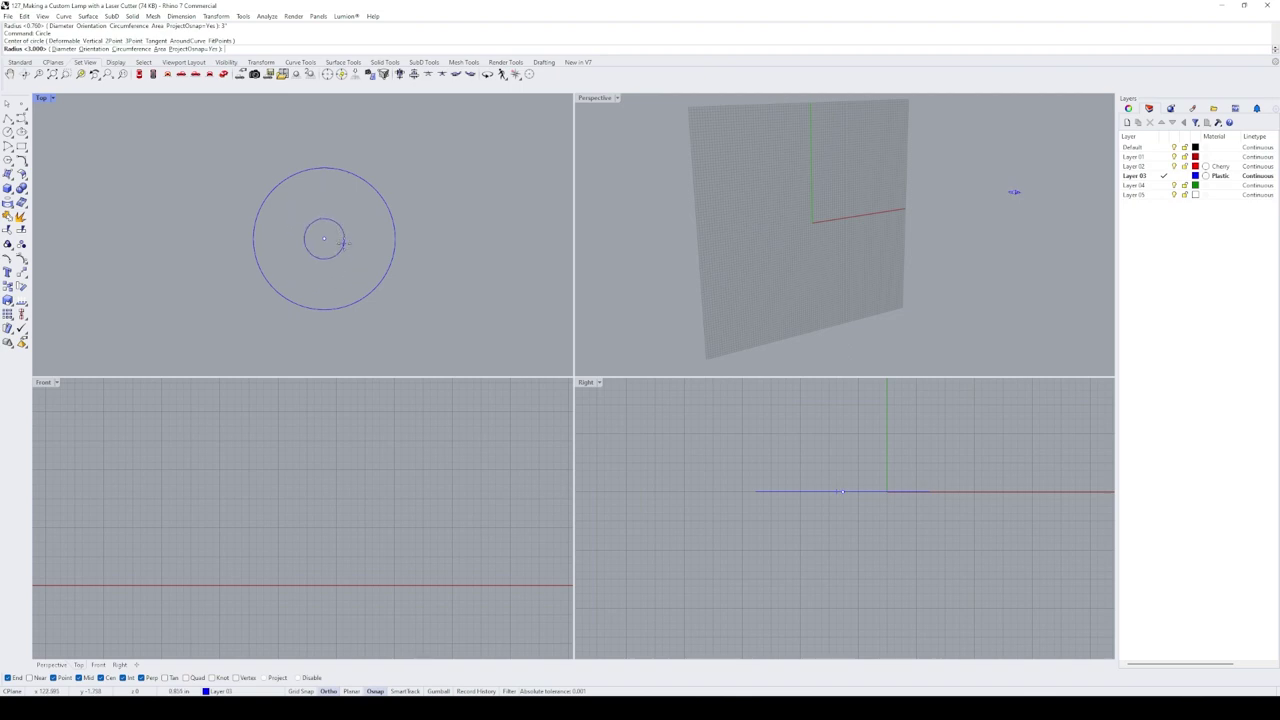
text(.75)
Step: Confirm the 0.75 inner radius and draw a vertical line from the circles' centre downward
key(Return)
scroll(342, 242, up, 2)
text(line)
key(Return)
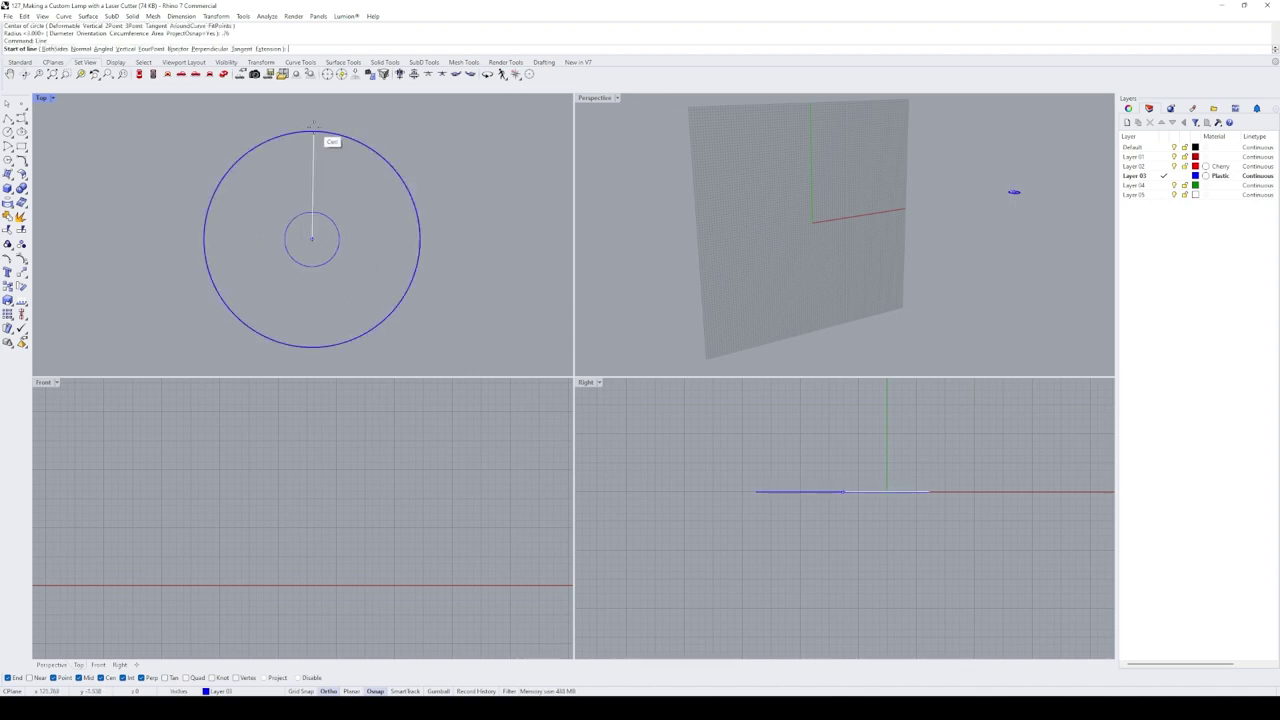
click(313, 125)
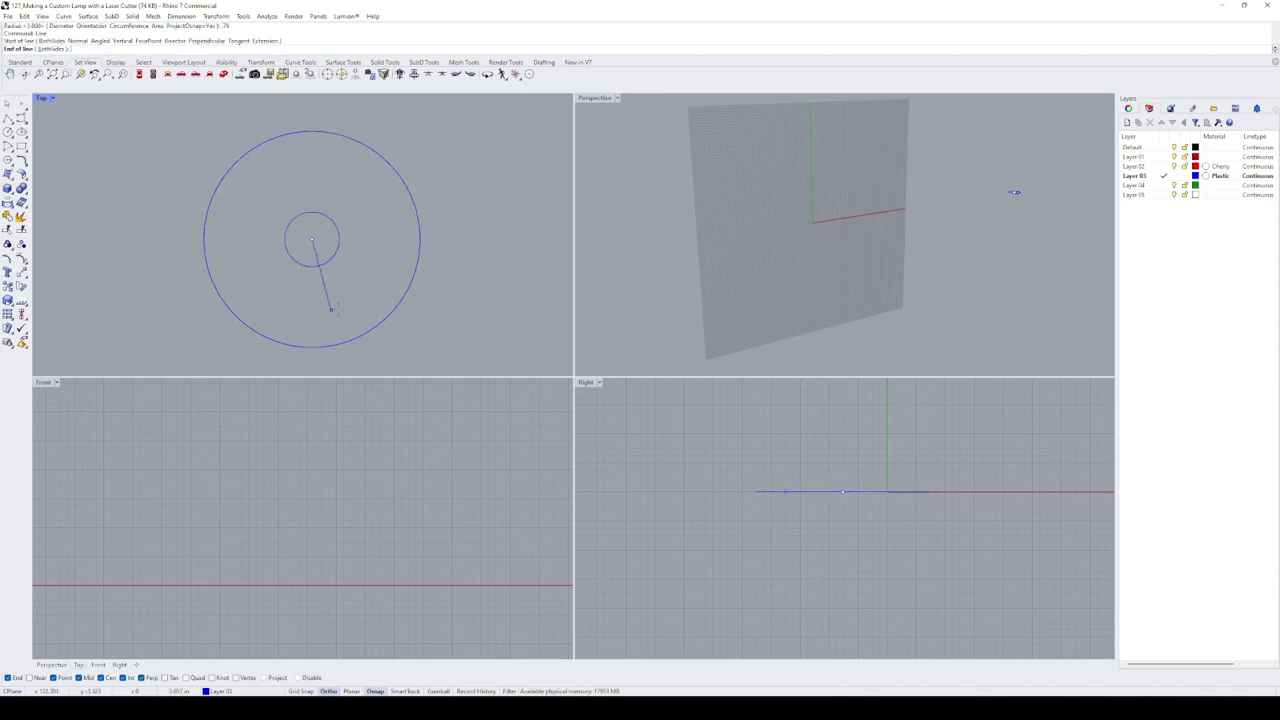
scroll(337, 318, down, 3)
right_drag(335, 327, 317, 185)
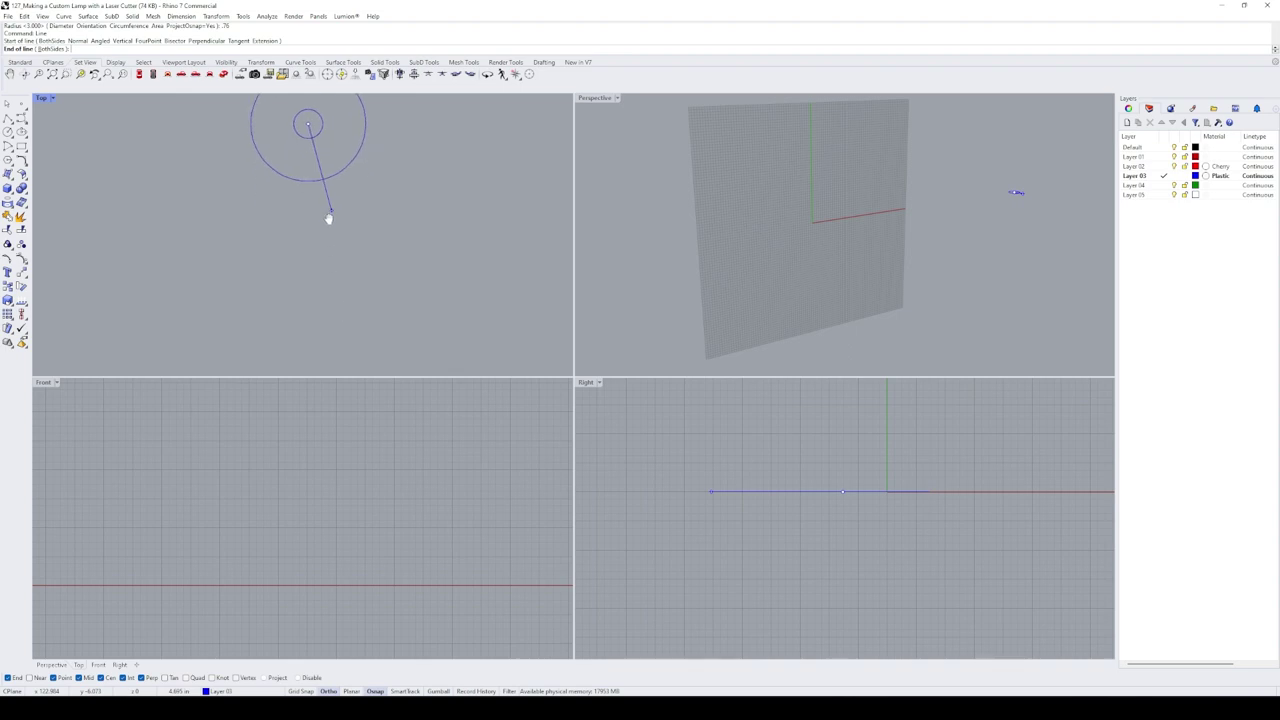
click(309, 327)
right_drag(310, 124, 310, 173)
Step: Move the vertical line so it runs through the circles' centre
click(310, 180)
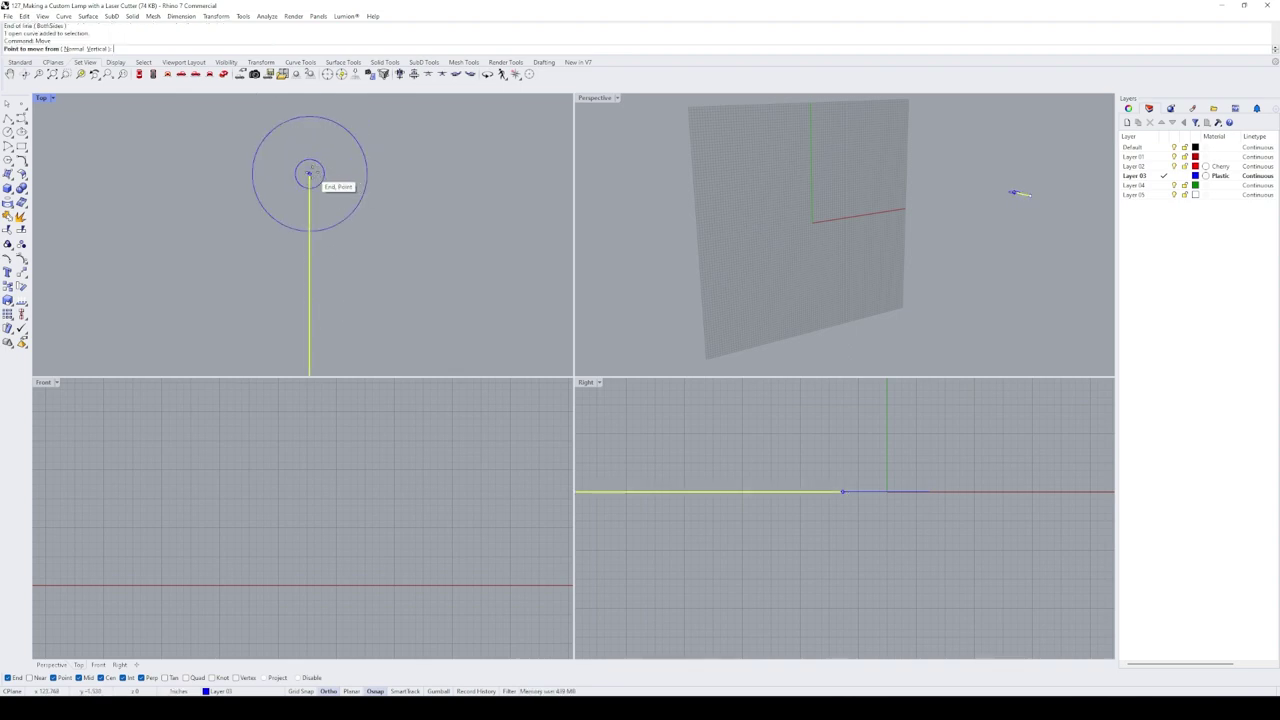
text(m)
key(Return)
right_drag(310, 134, 329, 233)
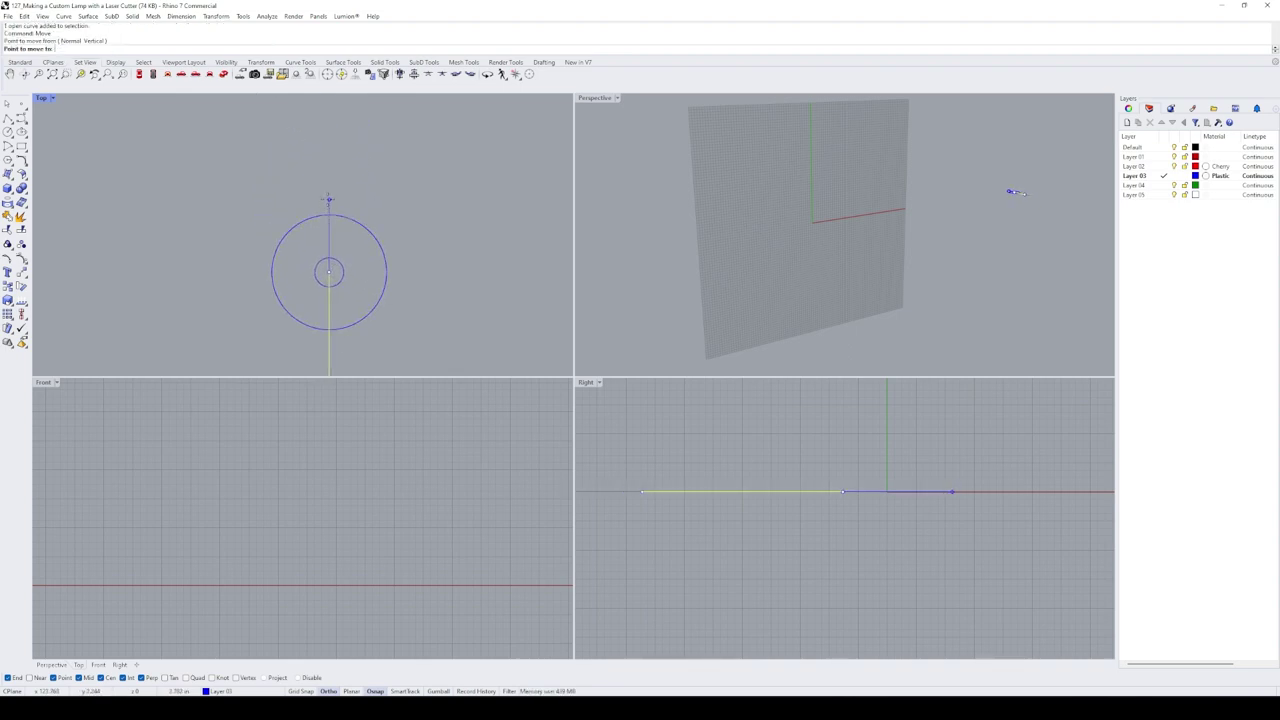
click(330, 183)
Step: Offset the vertical line 0.75 to both sides, creating two parallel lines
scroll(420, 217, up, 2)
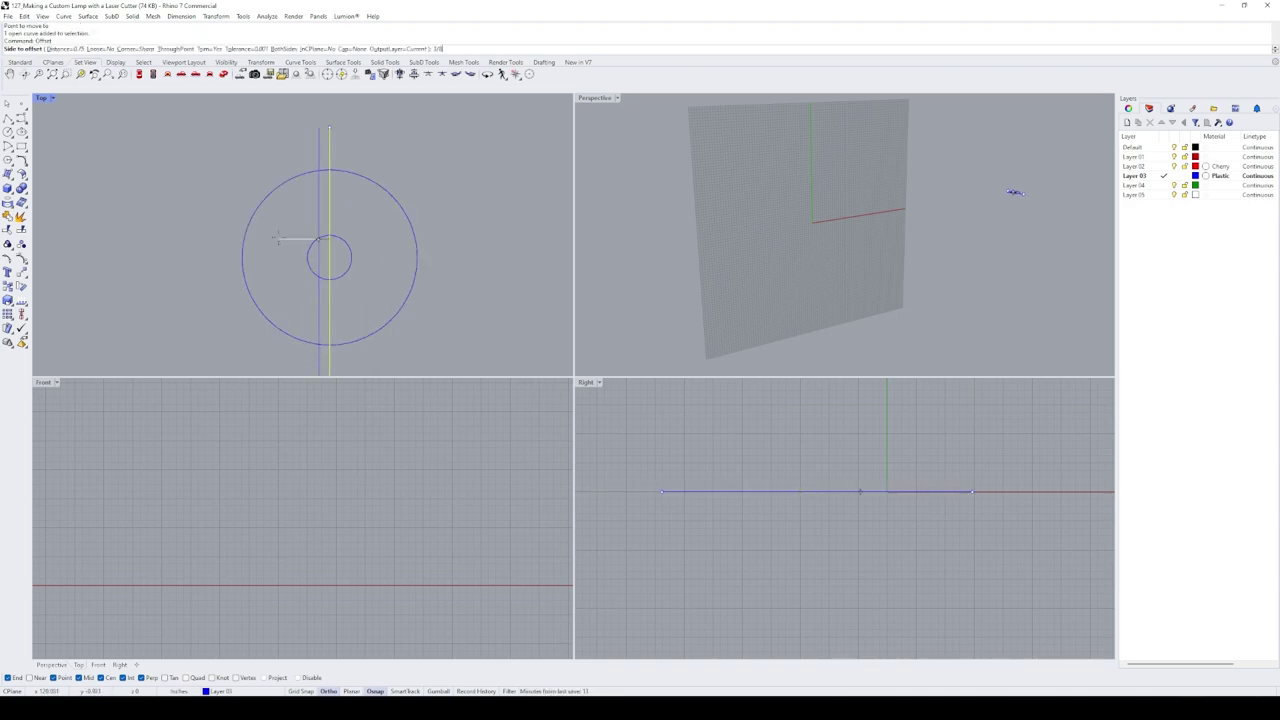
text(offset)
key(Return)
click(284, 48)
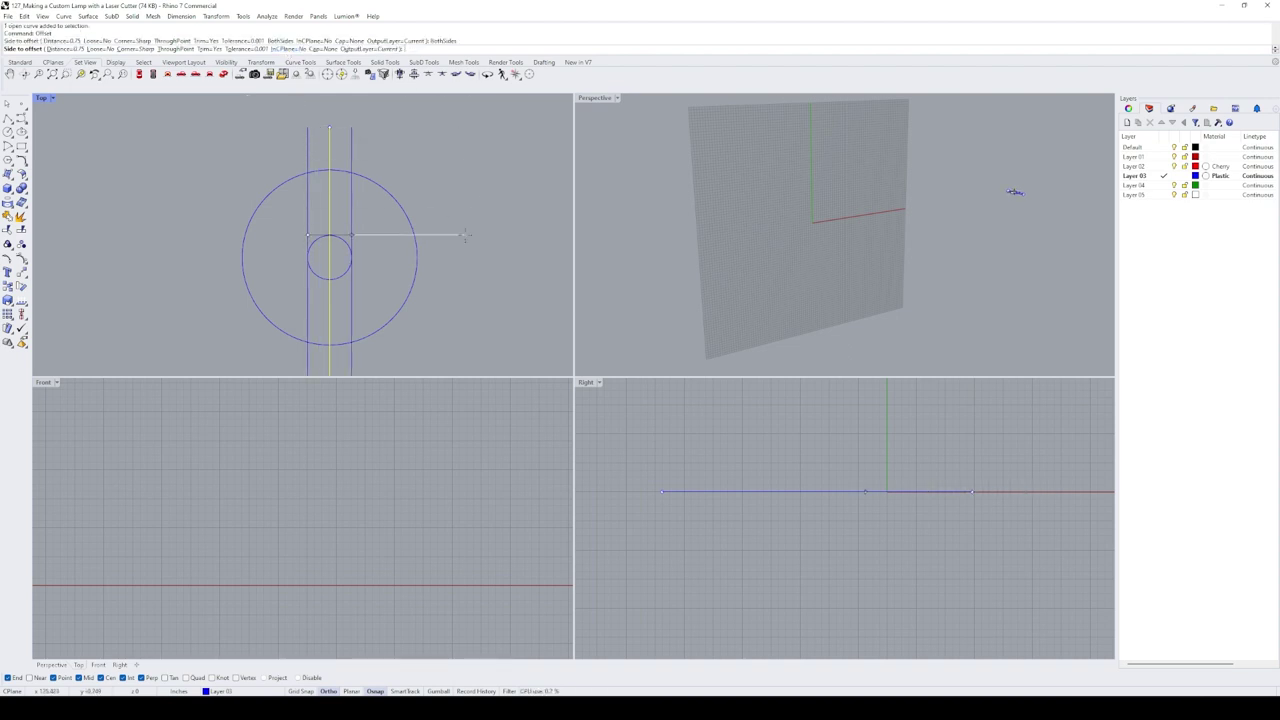
click(332, 295)
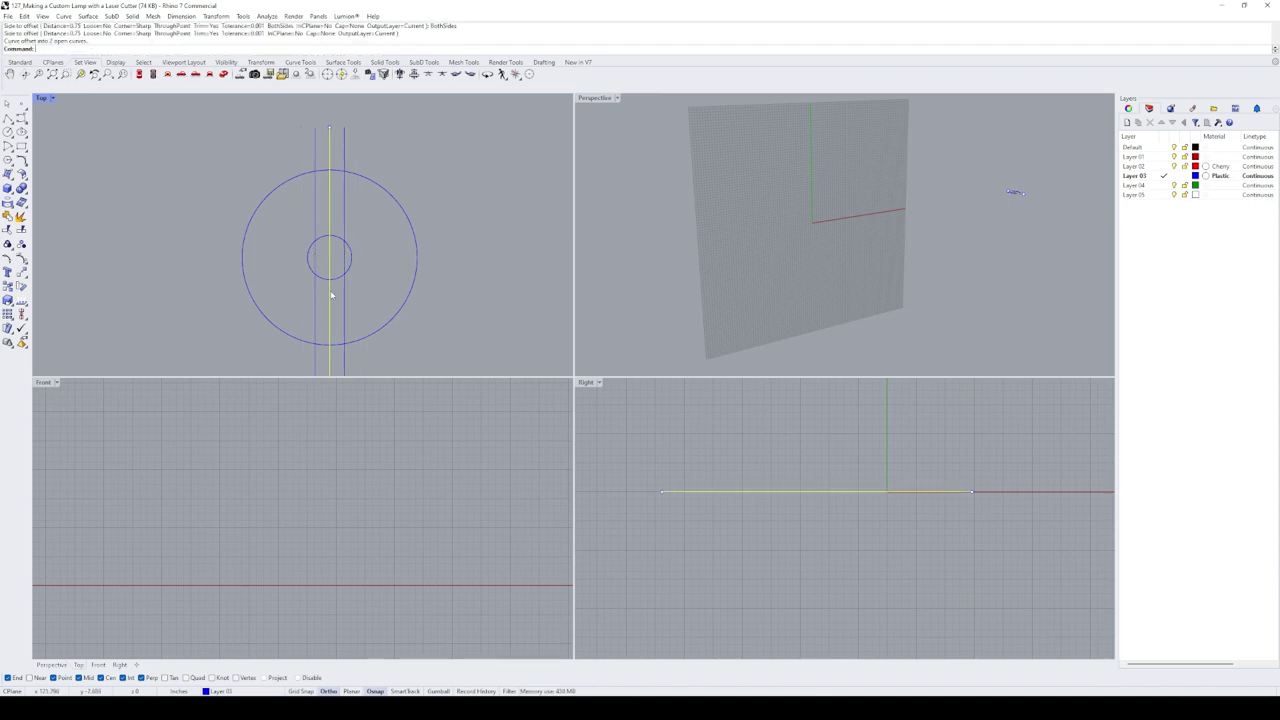
key(Escape)
Step: Offset the outer circle inward and the centre circle outward, giving four concentric circles
click(243, 257)
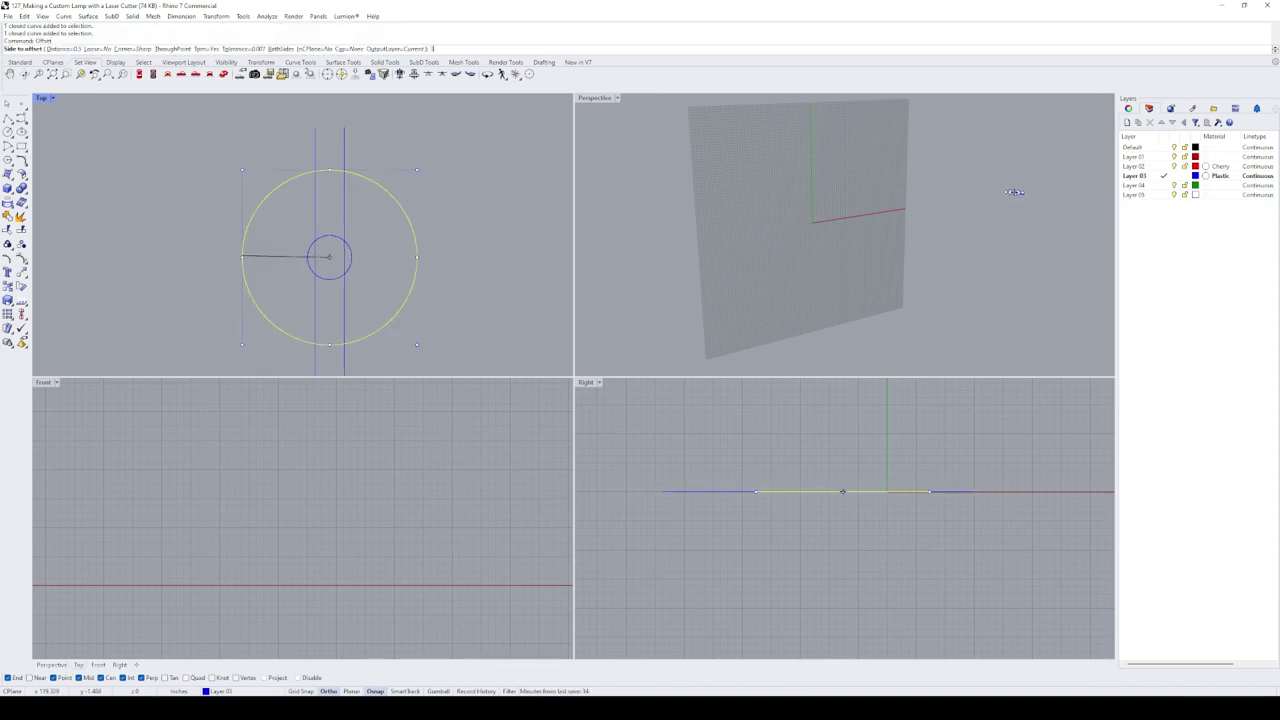
key(Return)
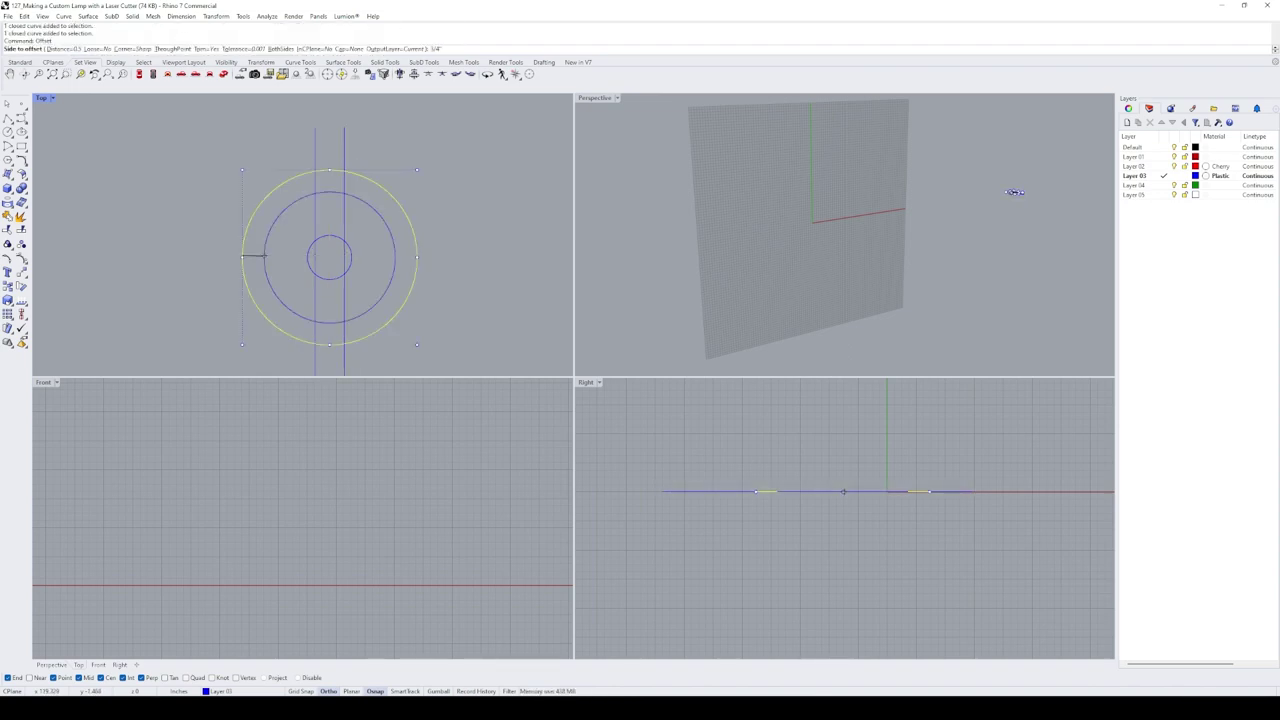
click(254, 256)
scroll(278, 219, up, 2)
key(Return)
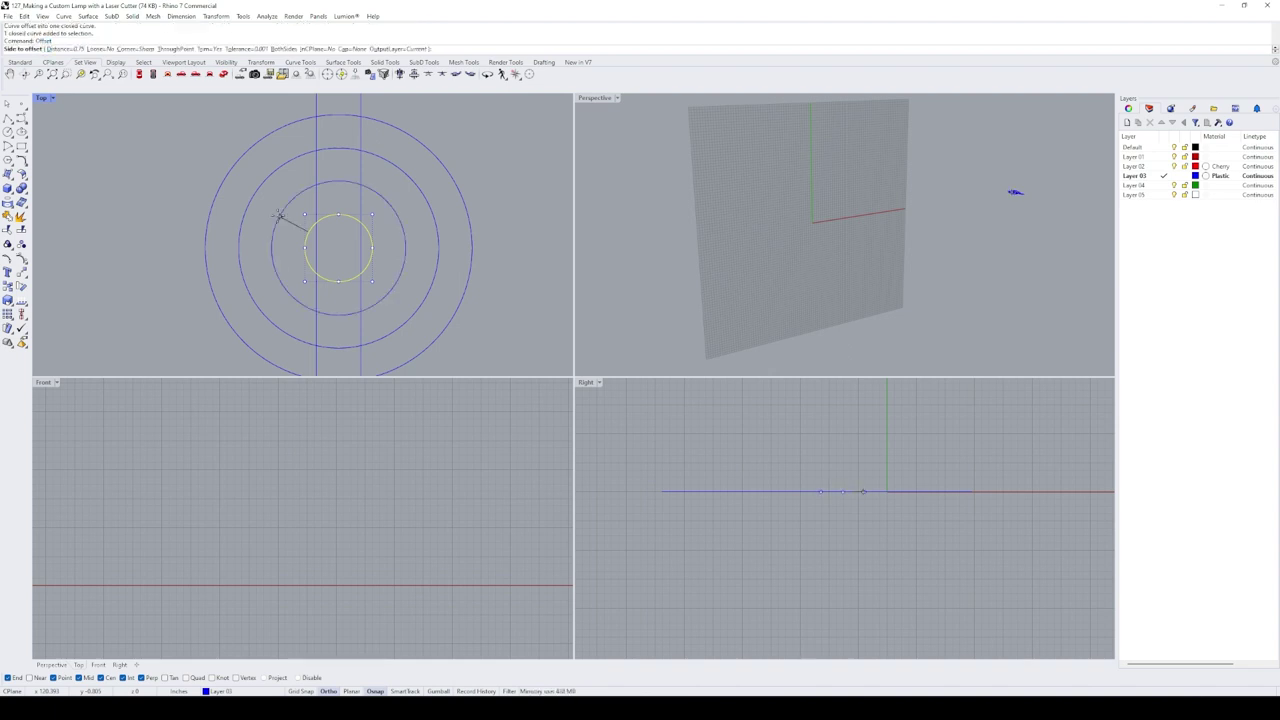
Step: Mirror the two vertical lines about a diagonal axis through the centre into a horizontal pair
text(Mirror)
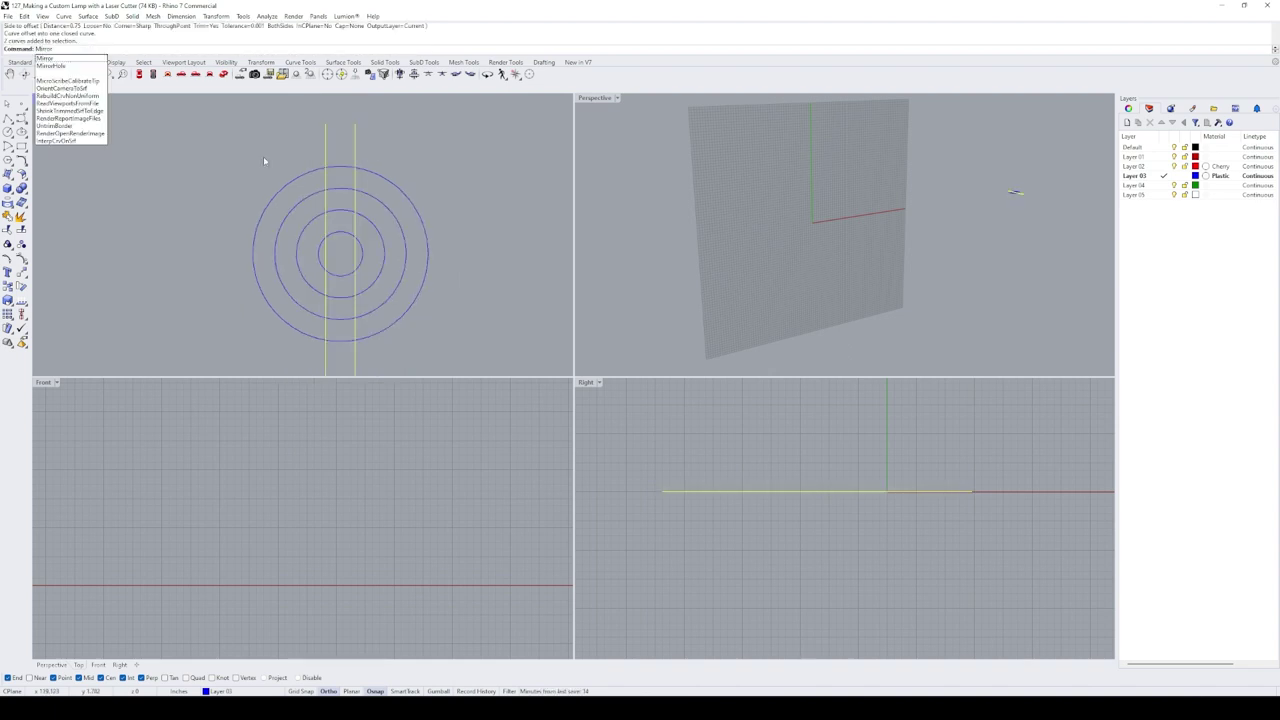
key(Return)
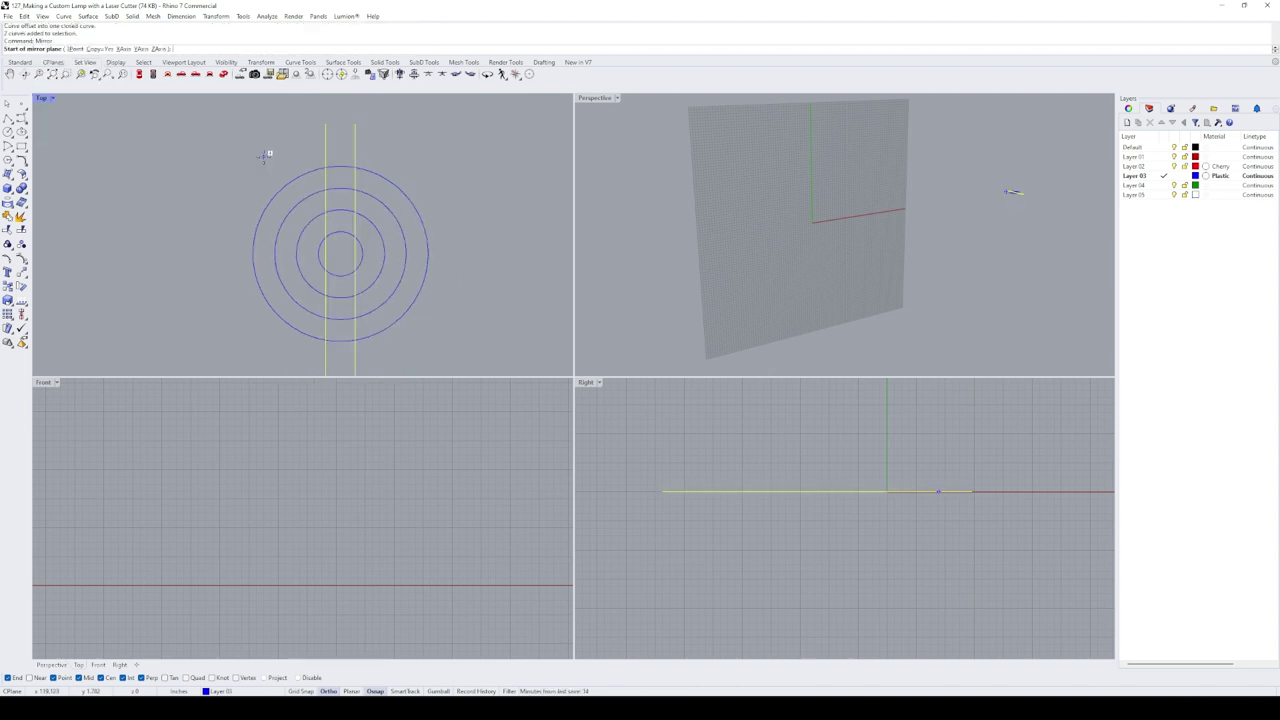
click(270, 308)
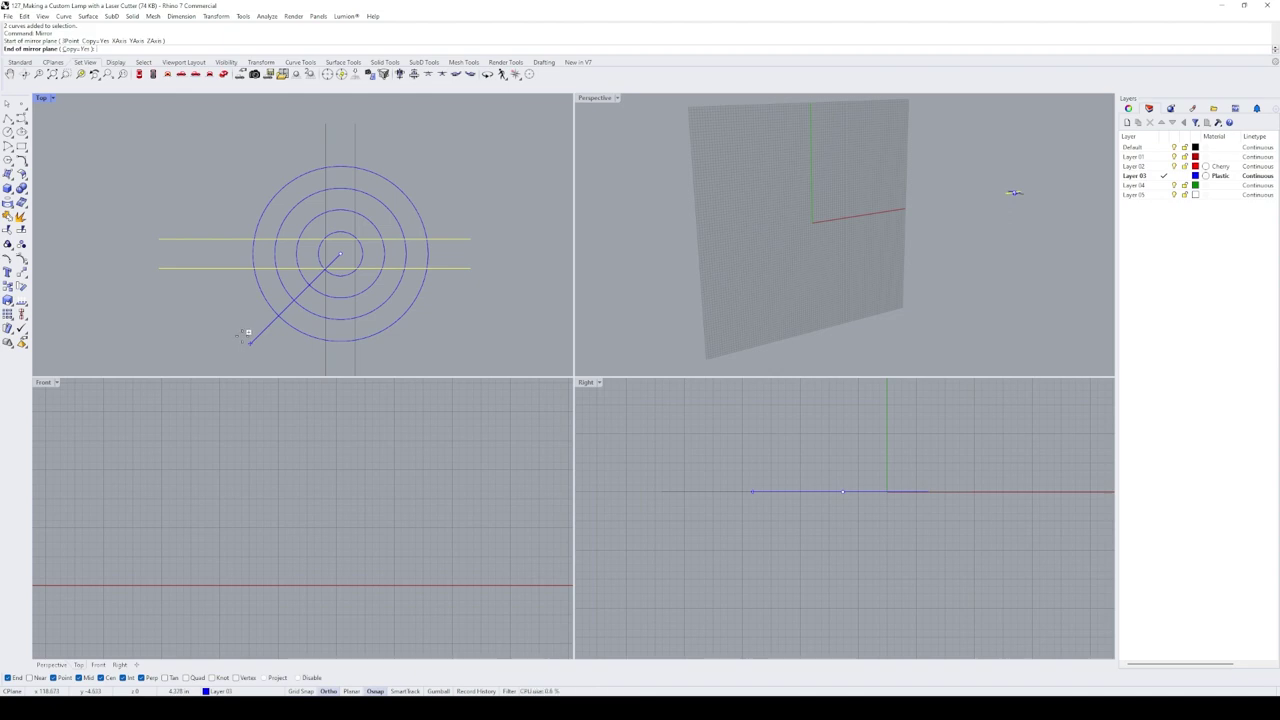
click(246, 336)
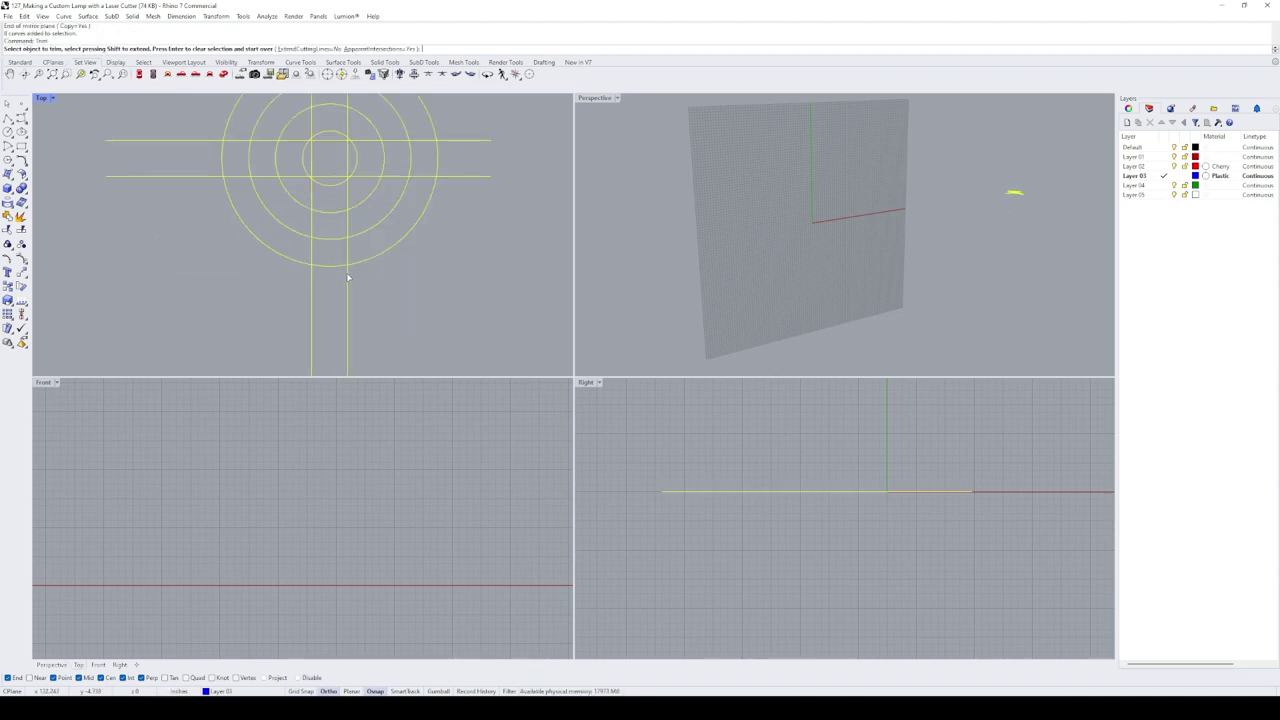
Step: Trim off all the line ends sticking out beyond the outer circle
scroll(348, 277, down, 1)
click(348, 302)
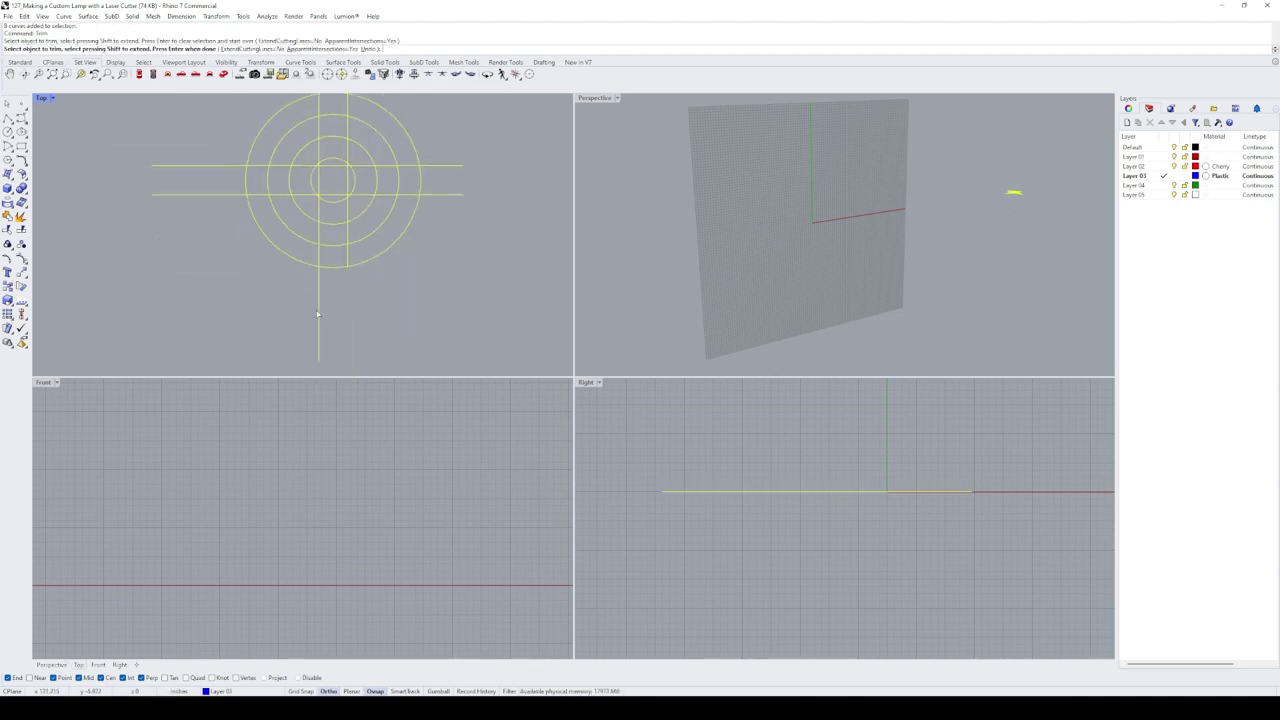
click(318, 305)
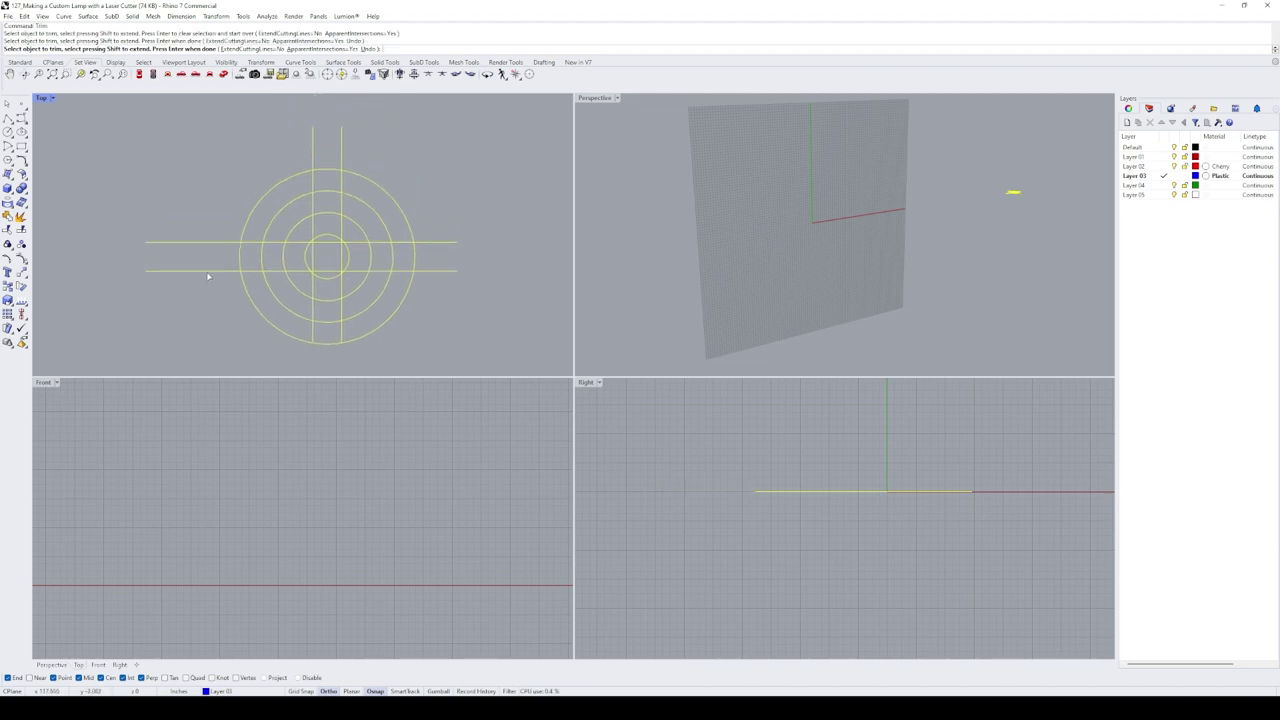
click(208, 270)
click(218, 242)
click(313, 150)
click(341, 150)
click(437, 242)
click(437, 270)
Step: Remove the inner line segments and arc pieces, leaving four curved slots around the centre circle
scroll(328, 188, up, 3)
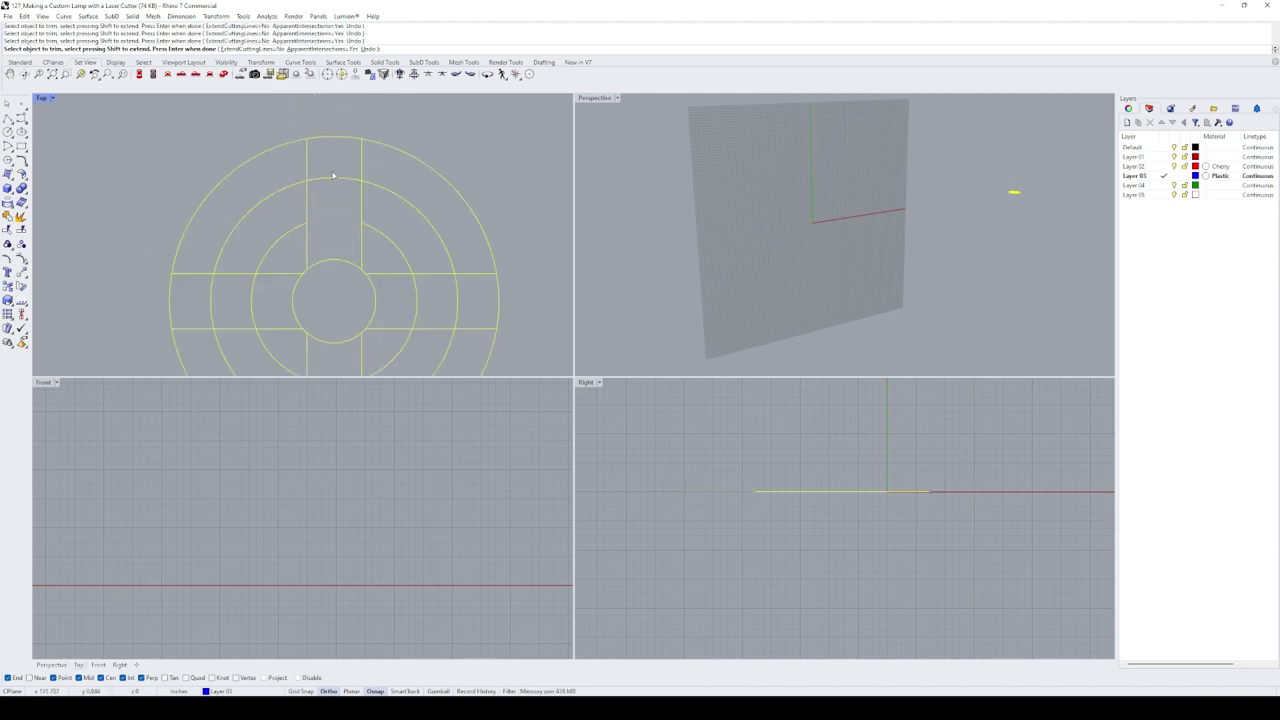
click(307, 166)
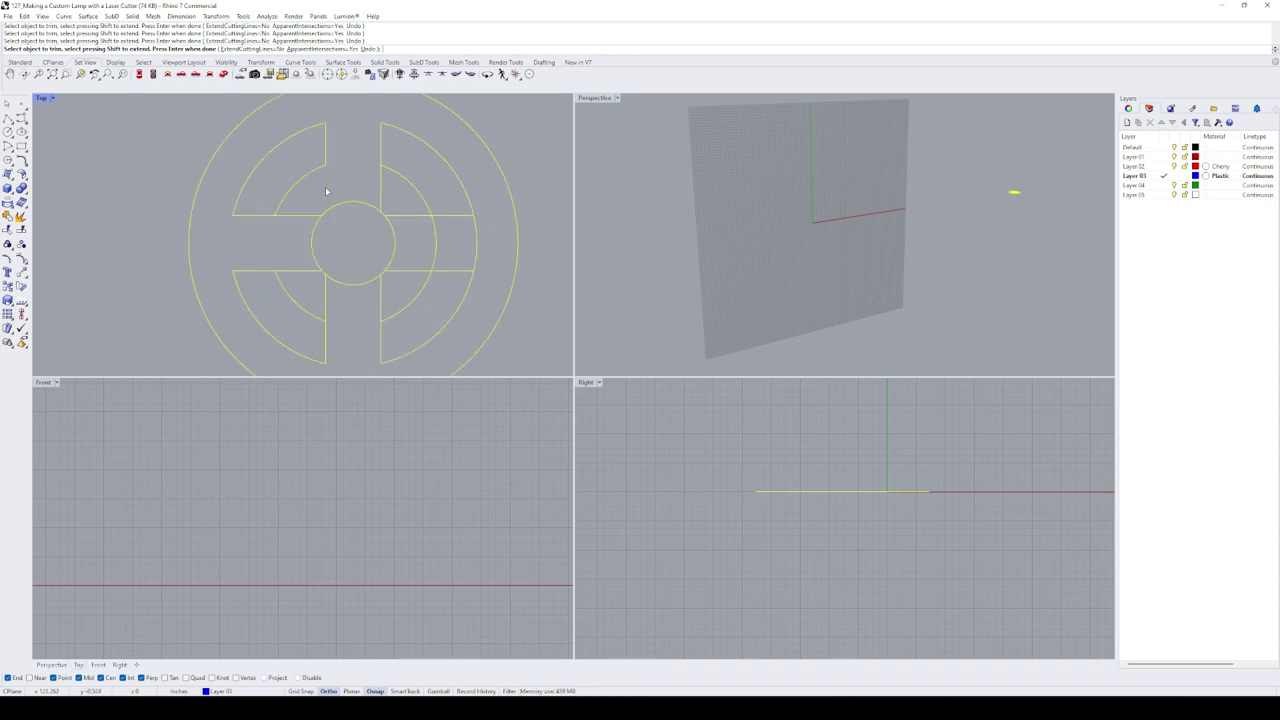
click(307, 217)
click(306, 271)
click(436, 242)
click(470, 244)
scroll(469, 244, down, 2)
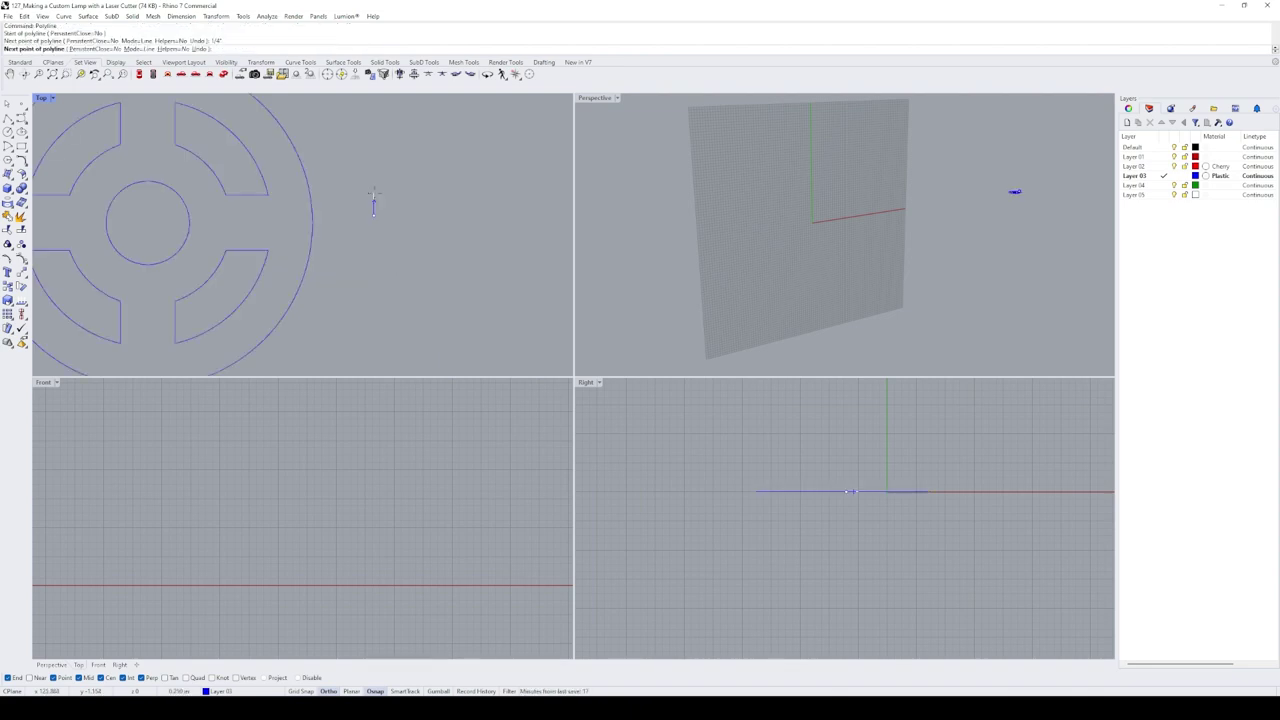
Step: Draw the small three-sided notch outline with a 0.135 horizontal segment
click(373, 240)
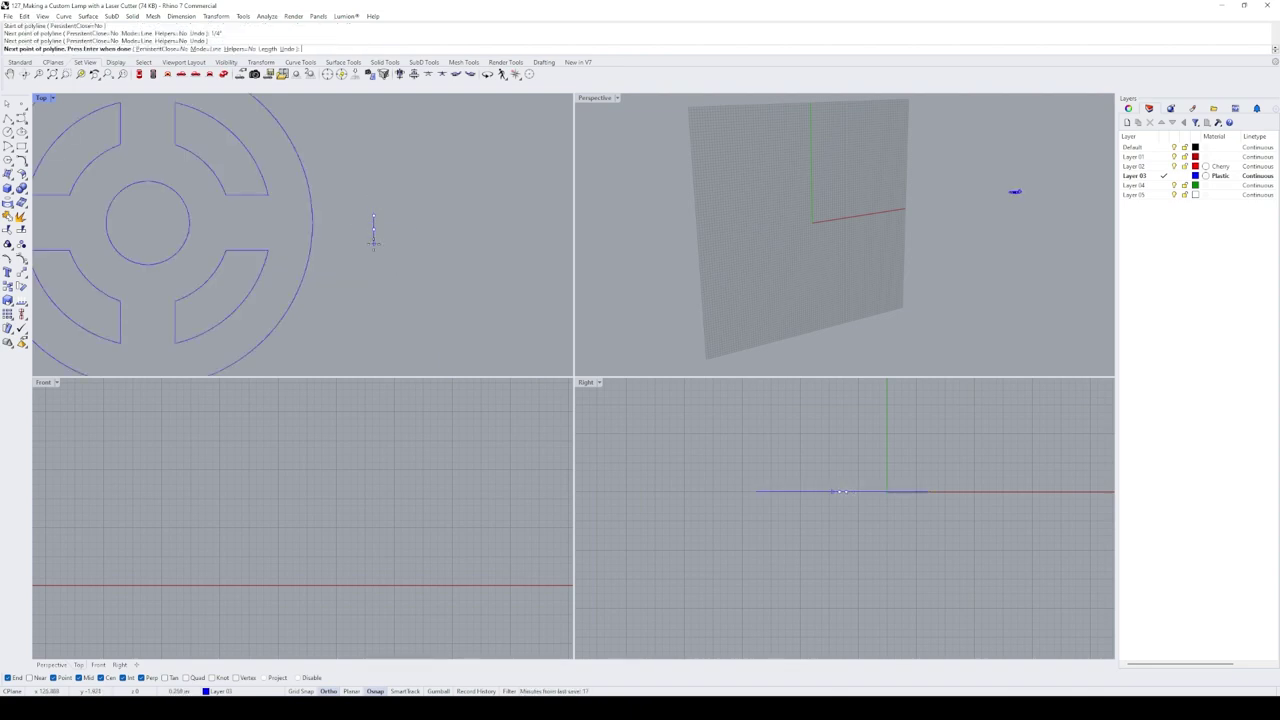
text(.135)
key(Return)
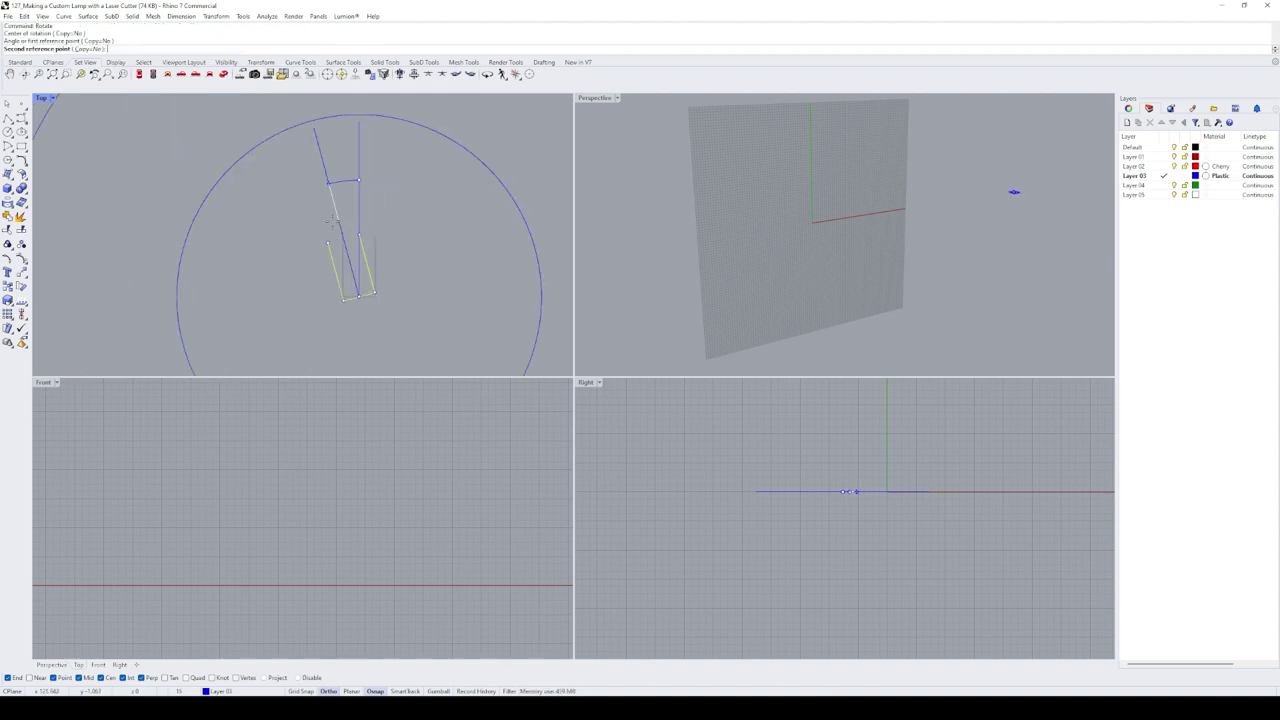
Step: Rotate the slot outline onto the diagonal radial line
click(359, 122)
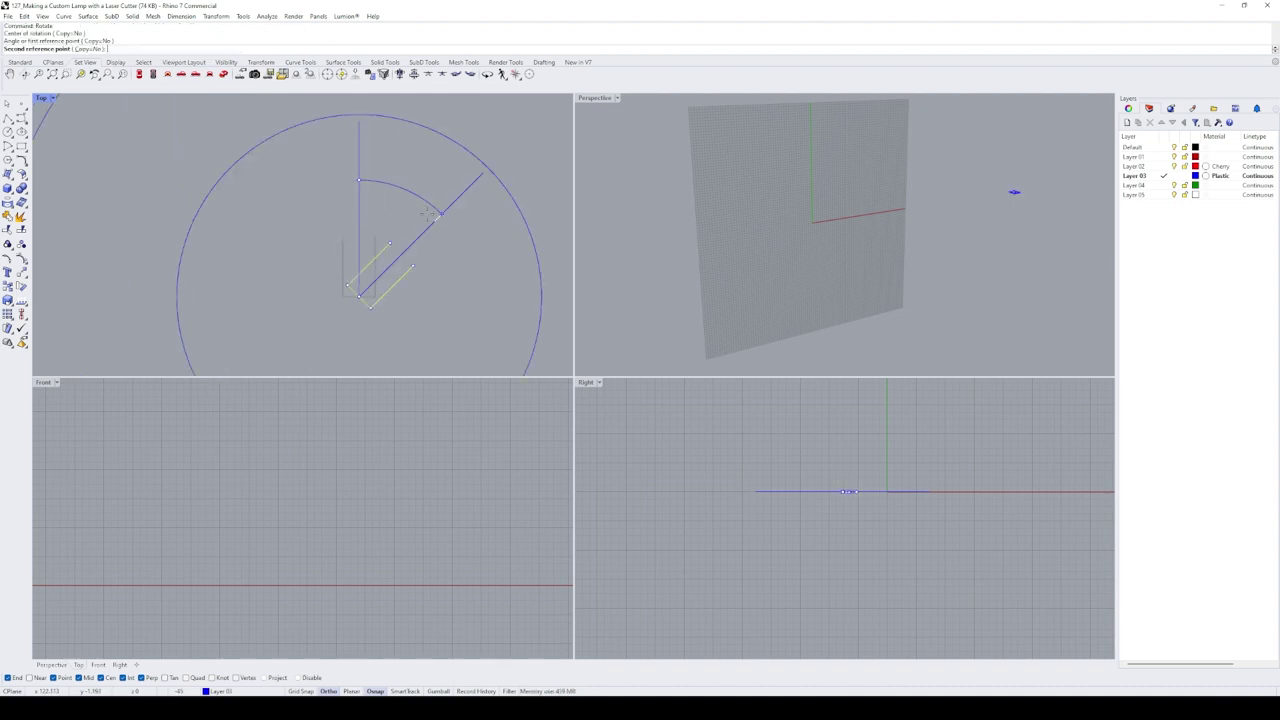
scroll(409, 212, down, 3)
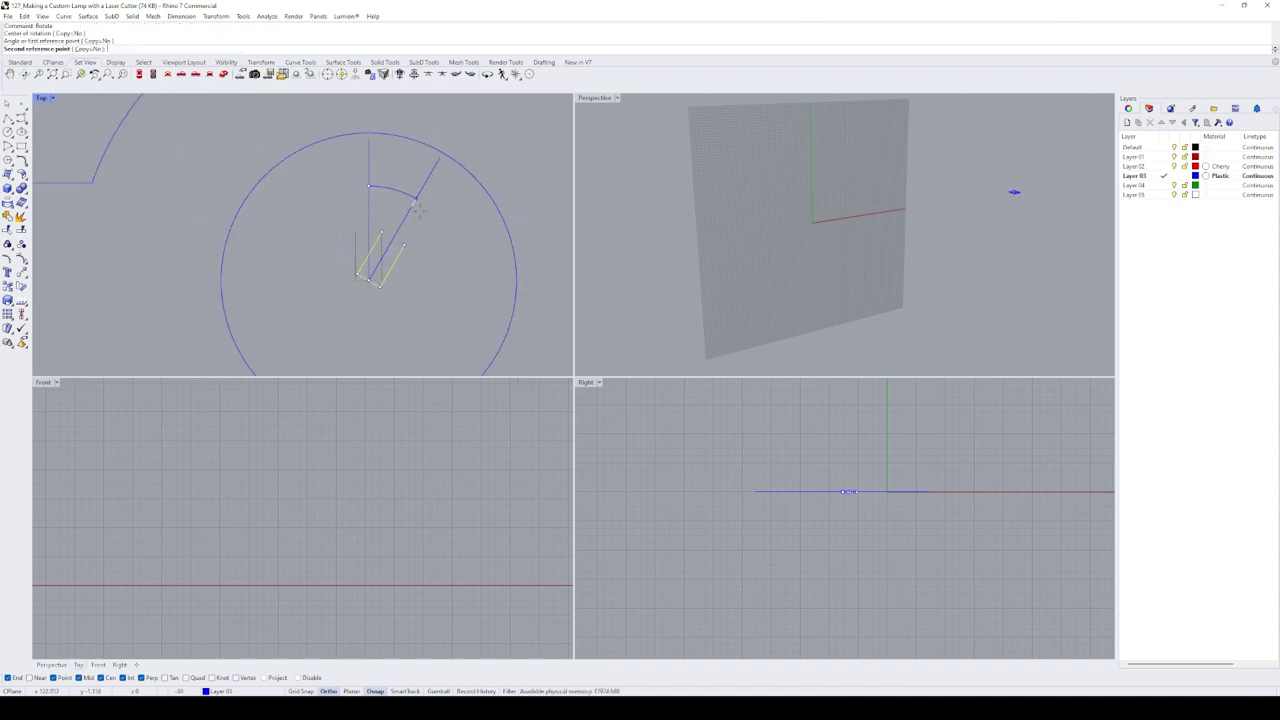
scroll(433, 211, up, 1)
click(432, 212)
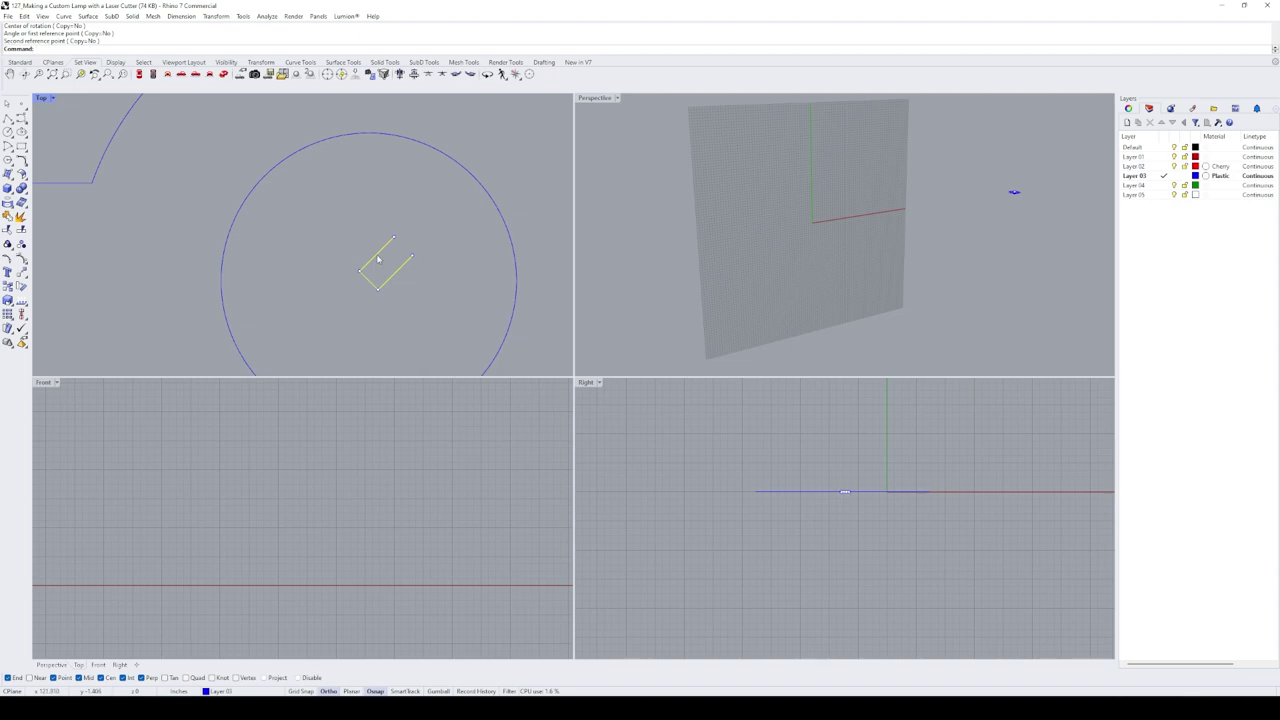
Step: Move the rotated slot so it straddles the outer circle's edge
text(Move)
key(Return)
scroll(366, 290, down, 3)
scroll(366, 270, up, 4)
click(360, 212)
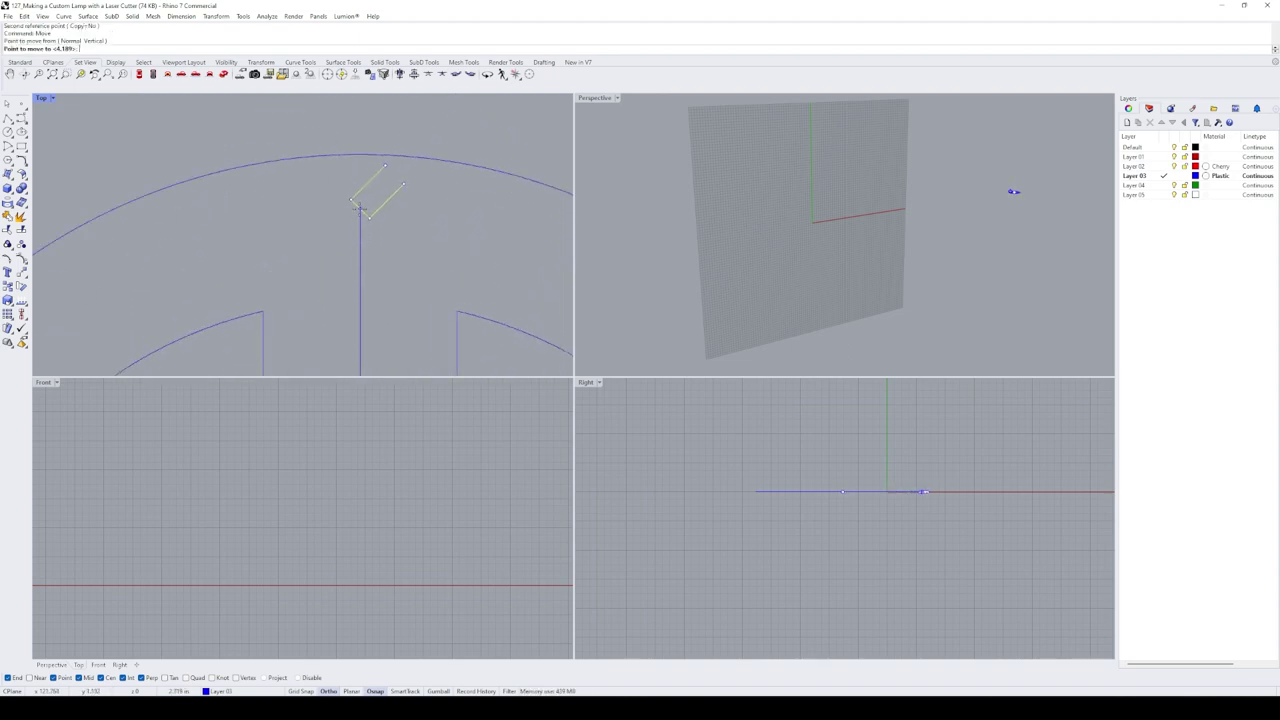
scroll(410, 150, up, 8)
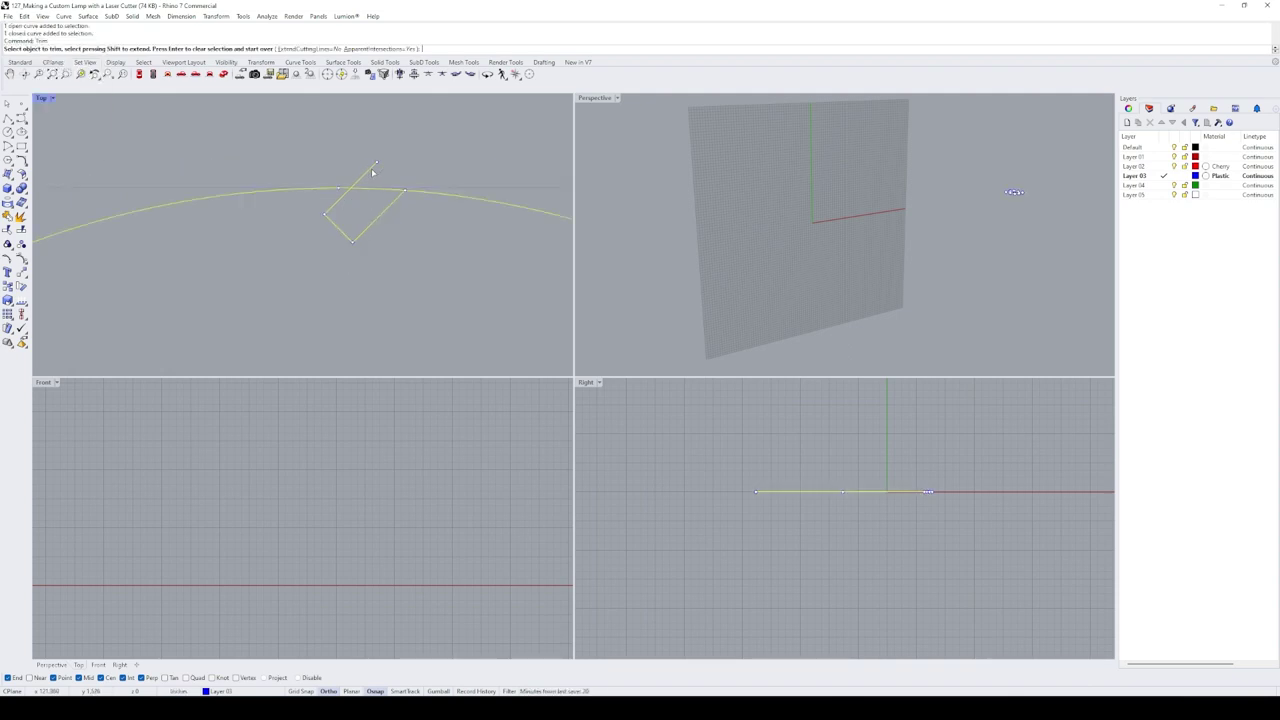
Step: Trim the slot and outer arc into a notch, then polar-array it 30 times around the ring
click(372, 172)
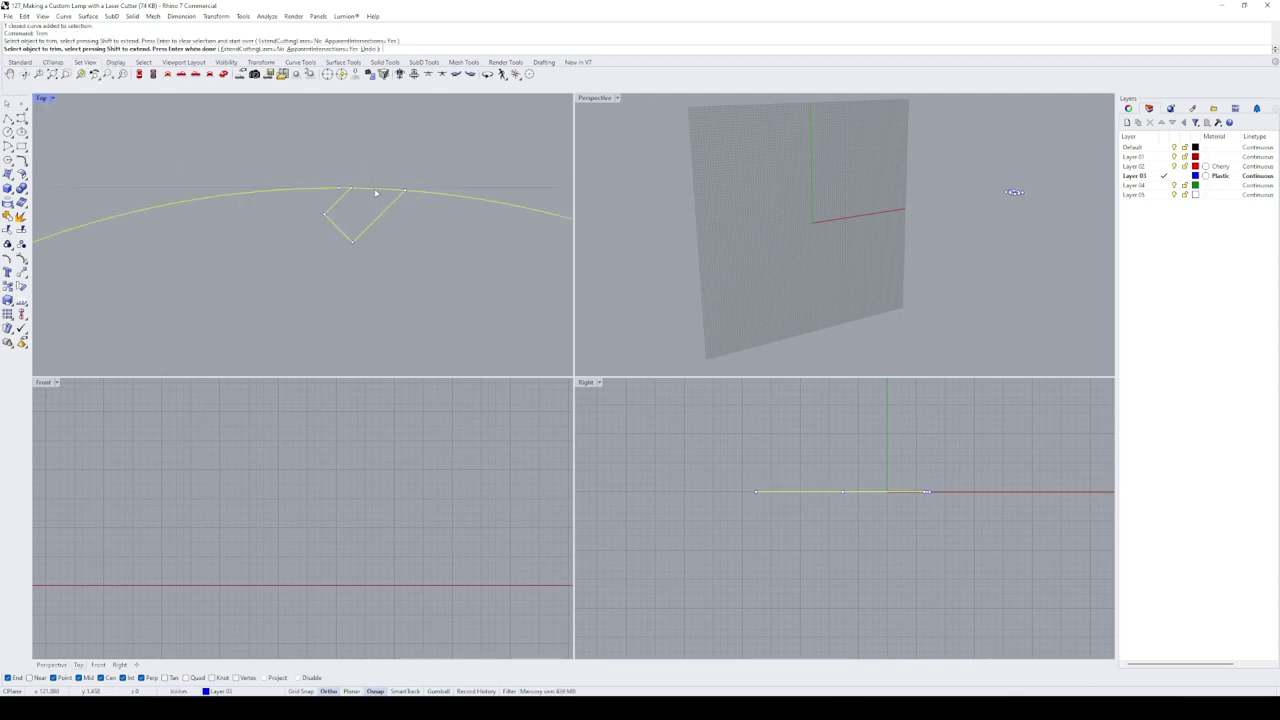
click(376, 190)
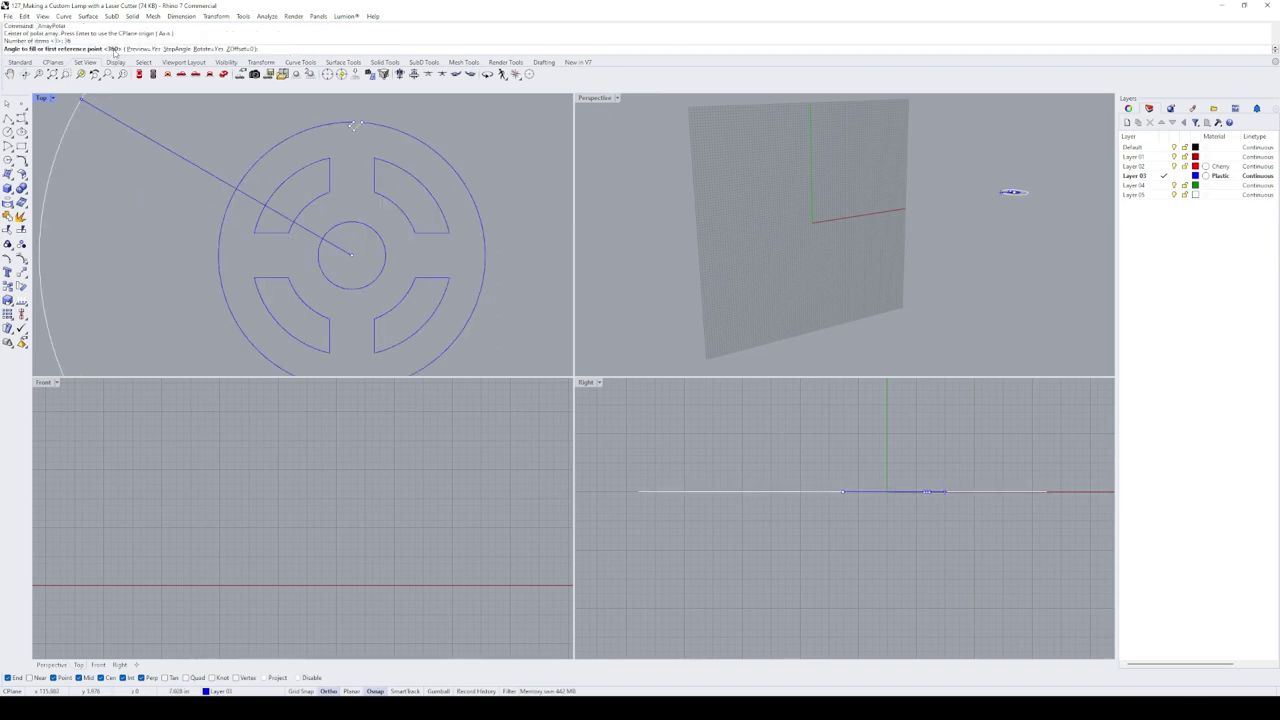
text(3)
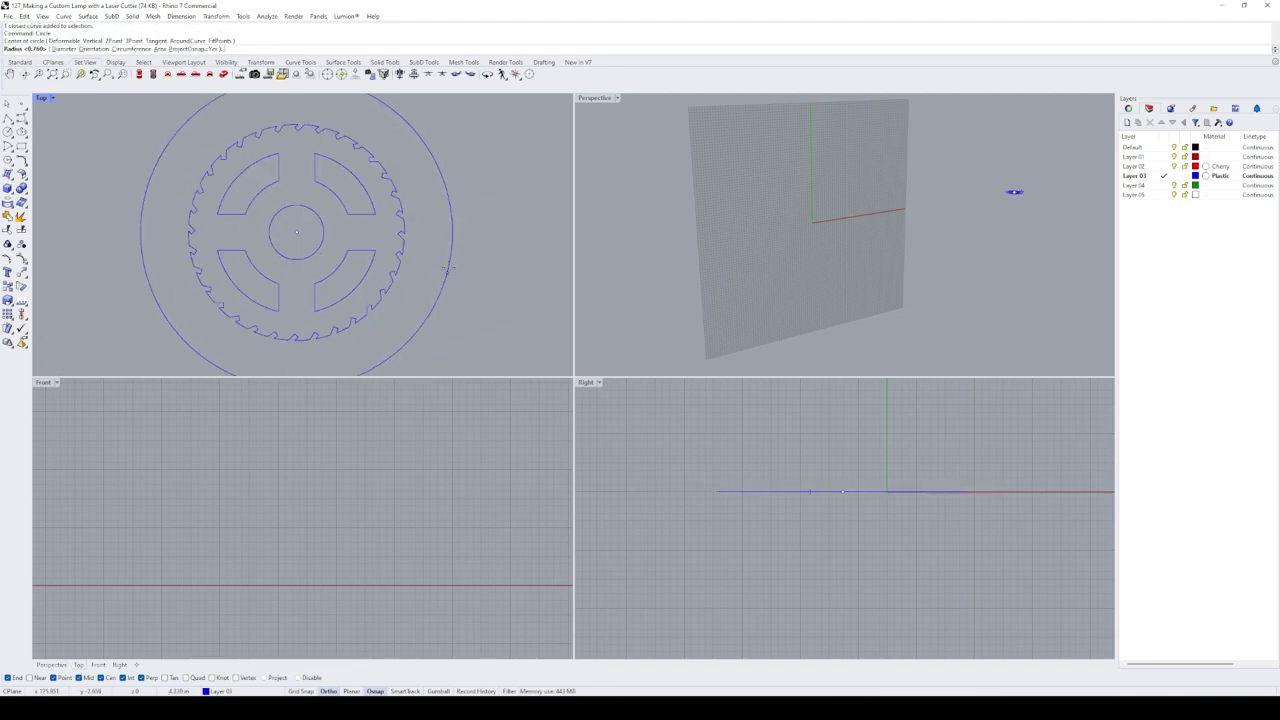
Step: Offset the second ring's circle 3/4 inward with Ortho off, then delete the leftover outer circle
text(3)
key(F8)
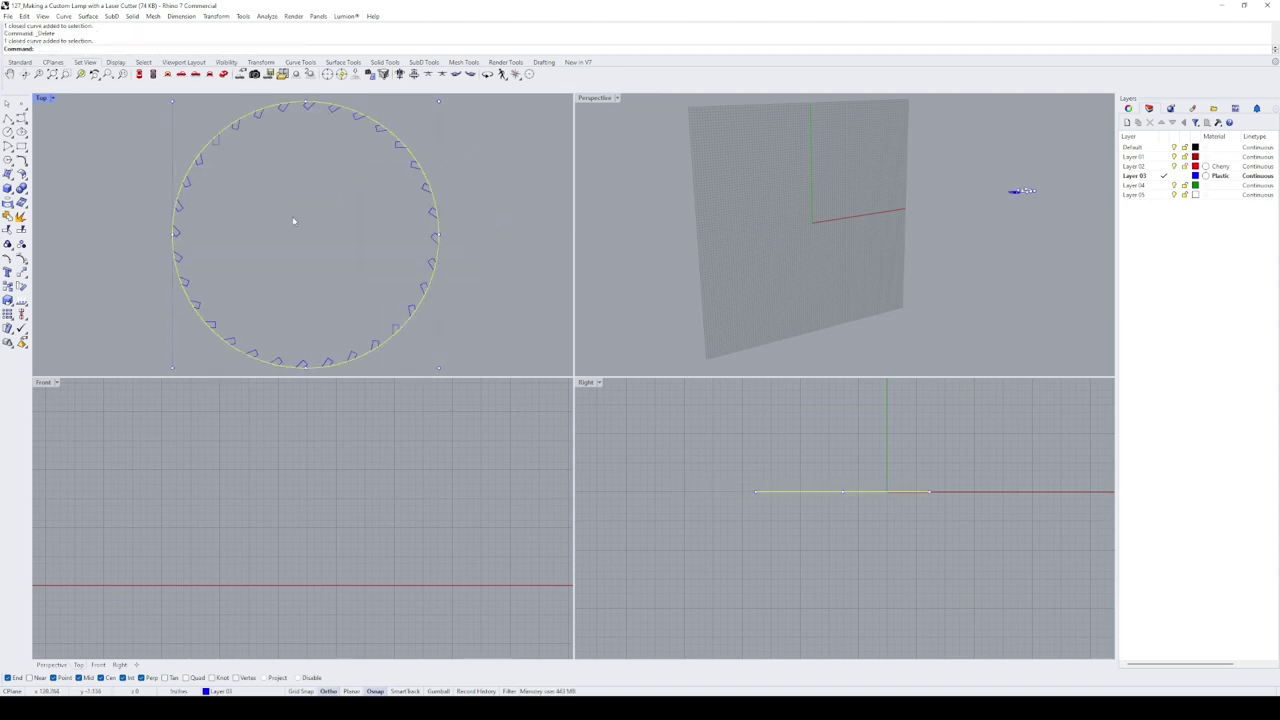
text(offset)
key(Return)
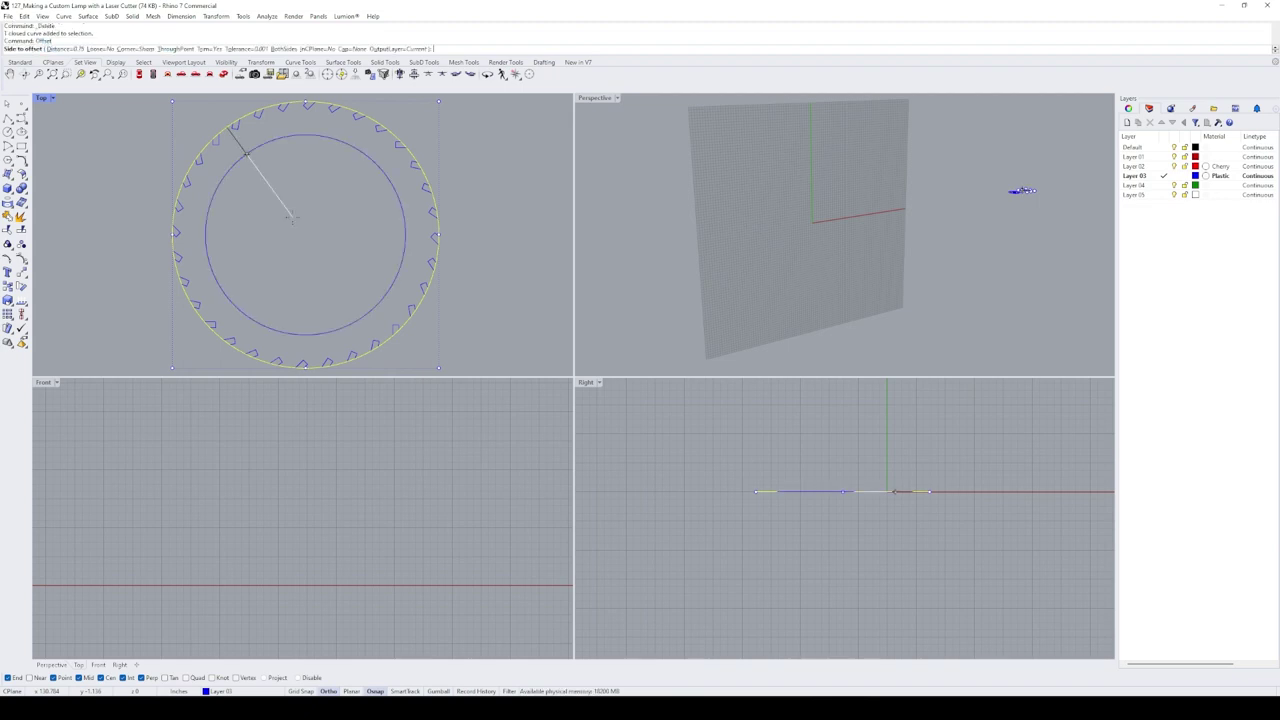
text(3/4)
key(Return)
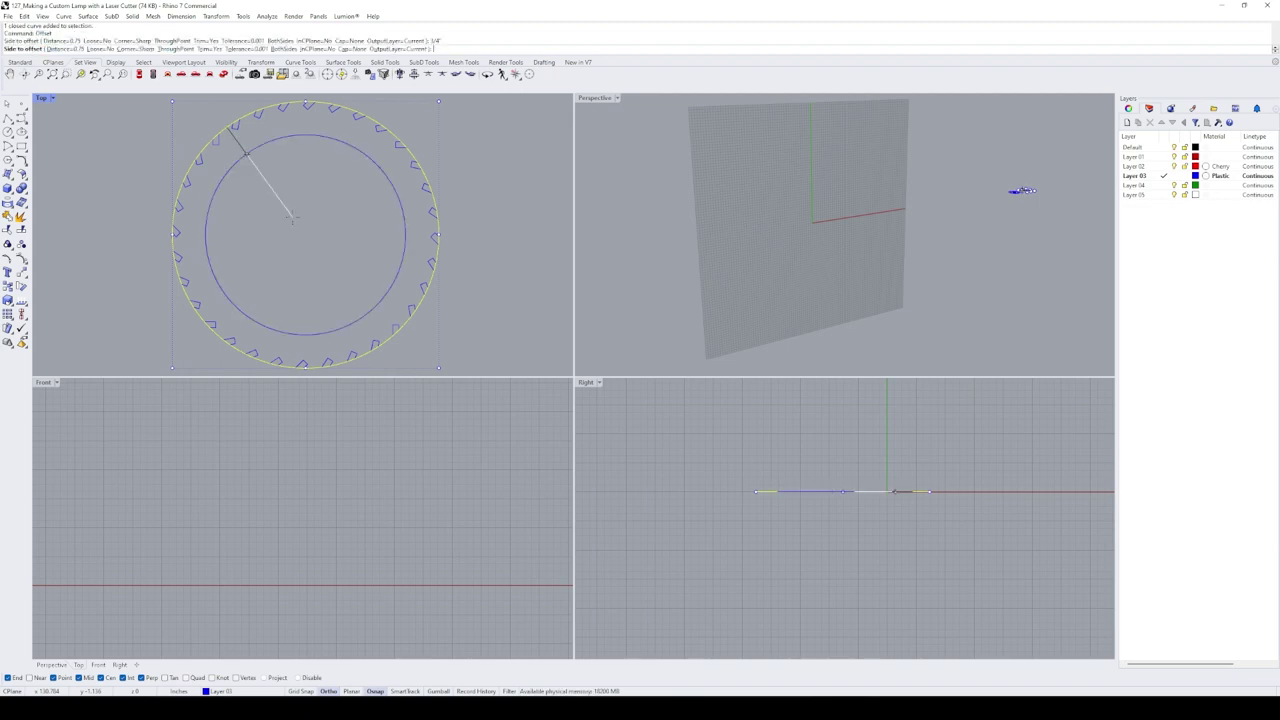
click(292, 217)
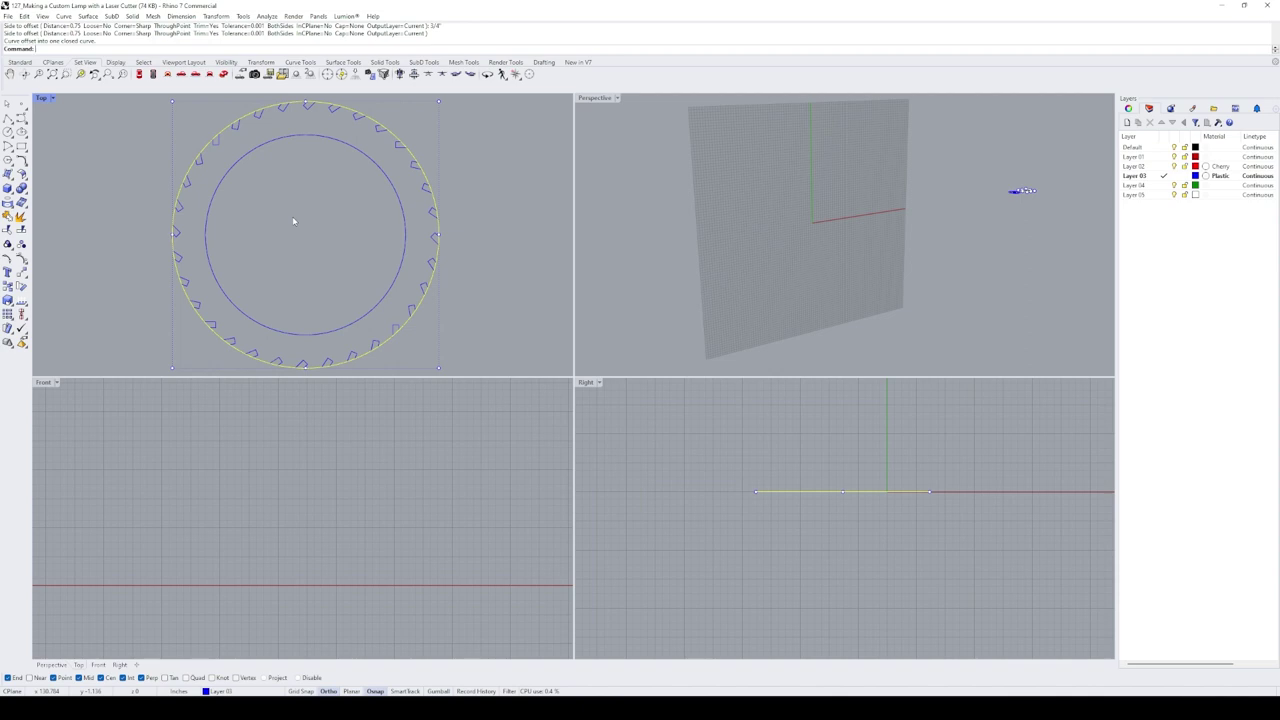
key(Delete)
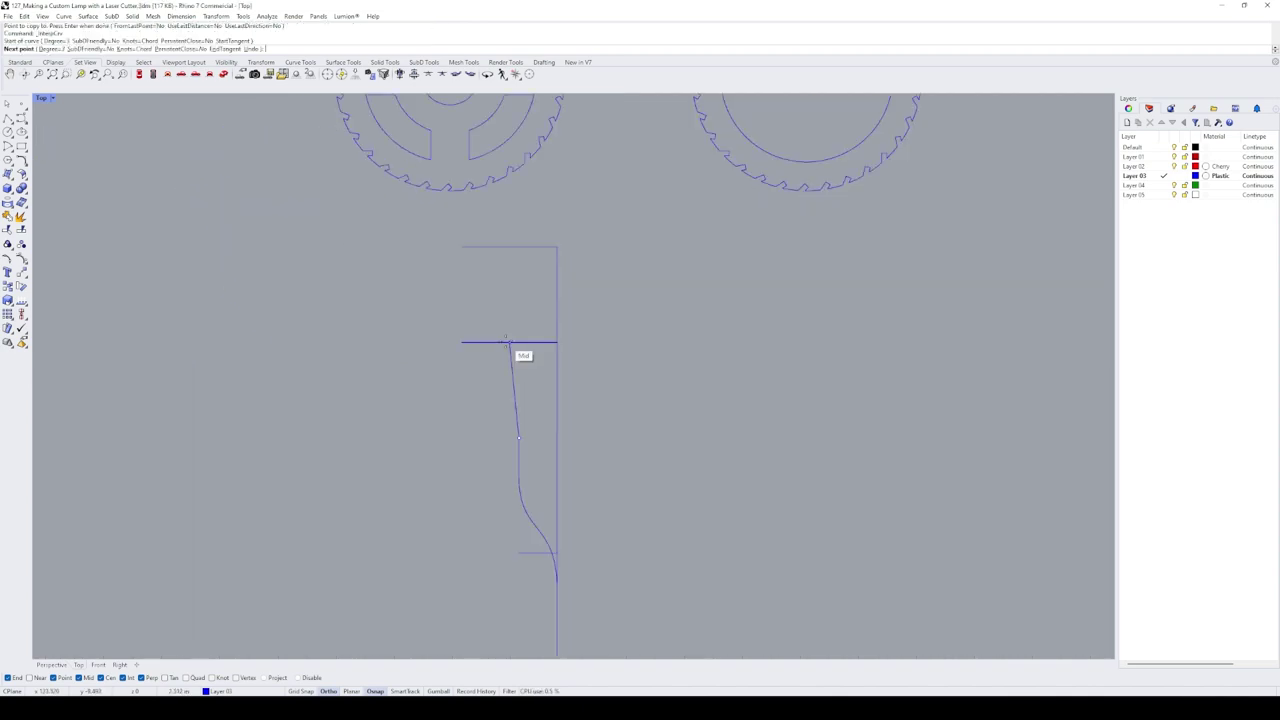
Step: Draw an interpolated curve from the guide's midpoint to the top of the profile
click(509, 343)
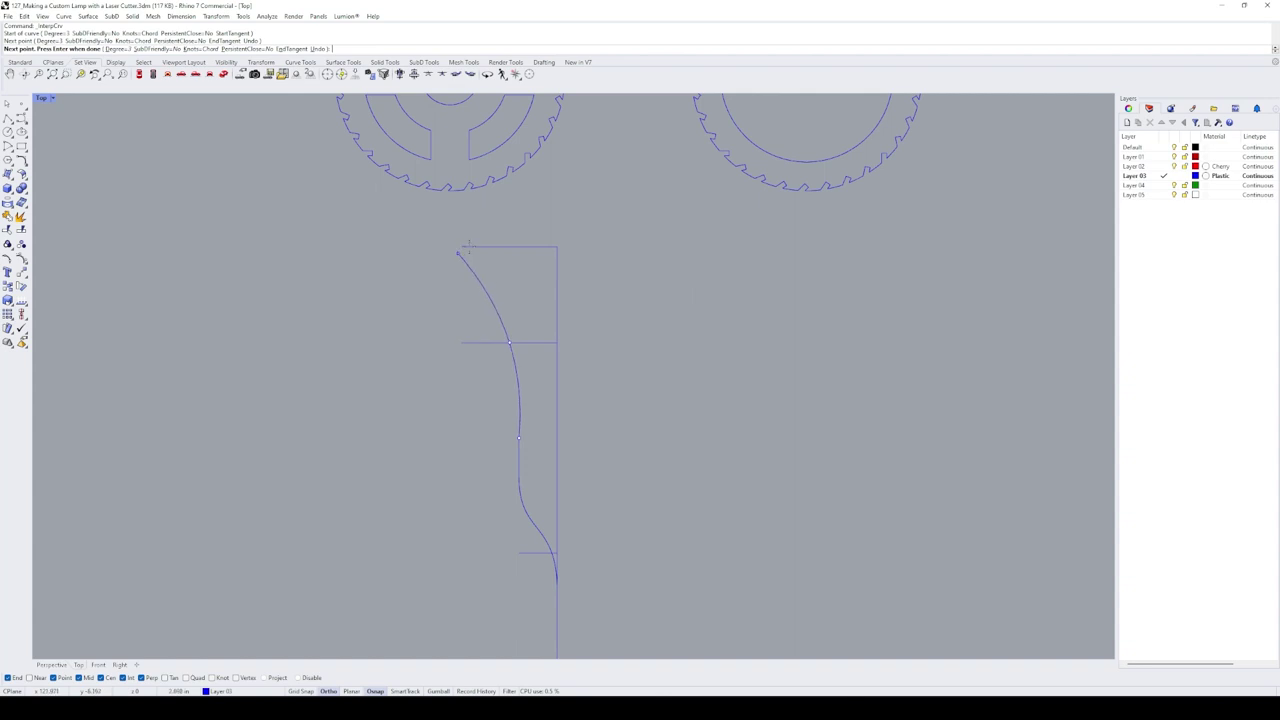
click(465, 246)
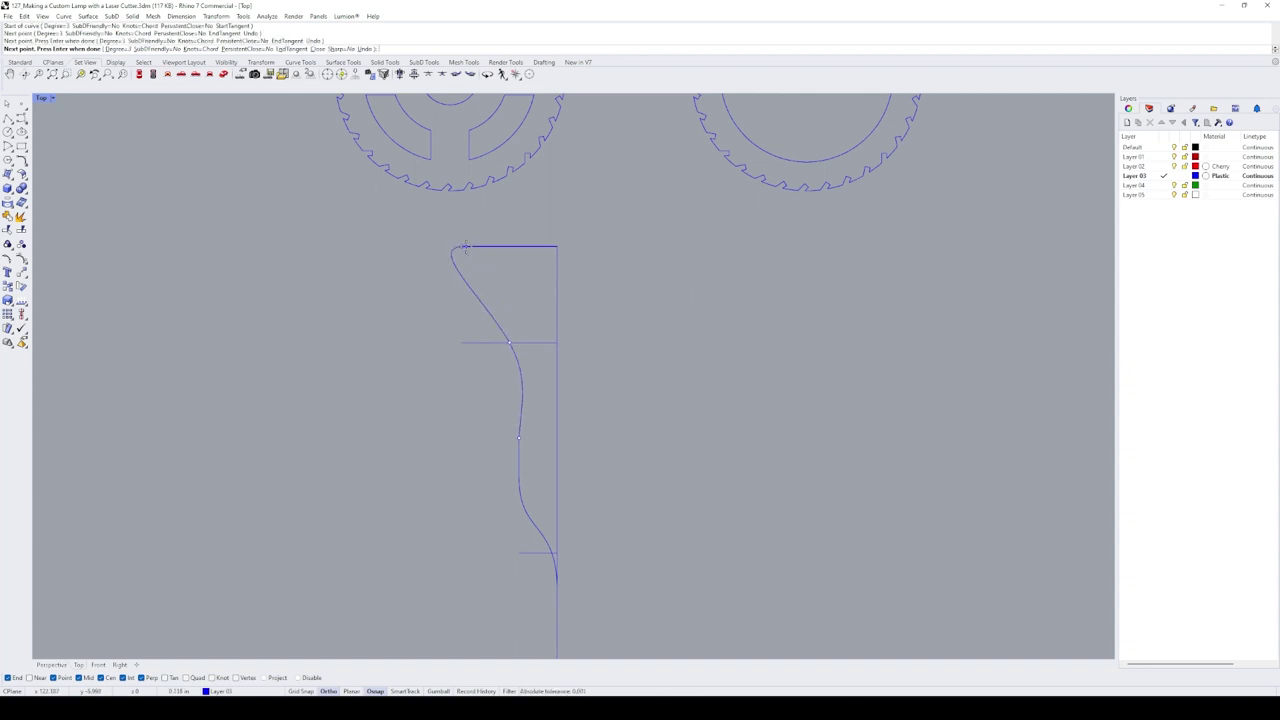
key(Return)
Step: Drag a control point of the upper curve up-left into a smooth outward sweep
scroll(477, 386, down, 2)
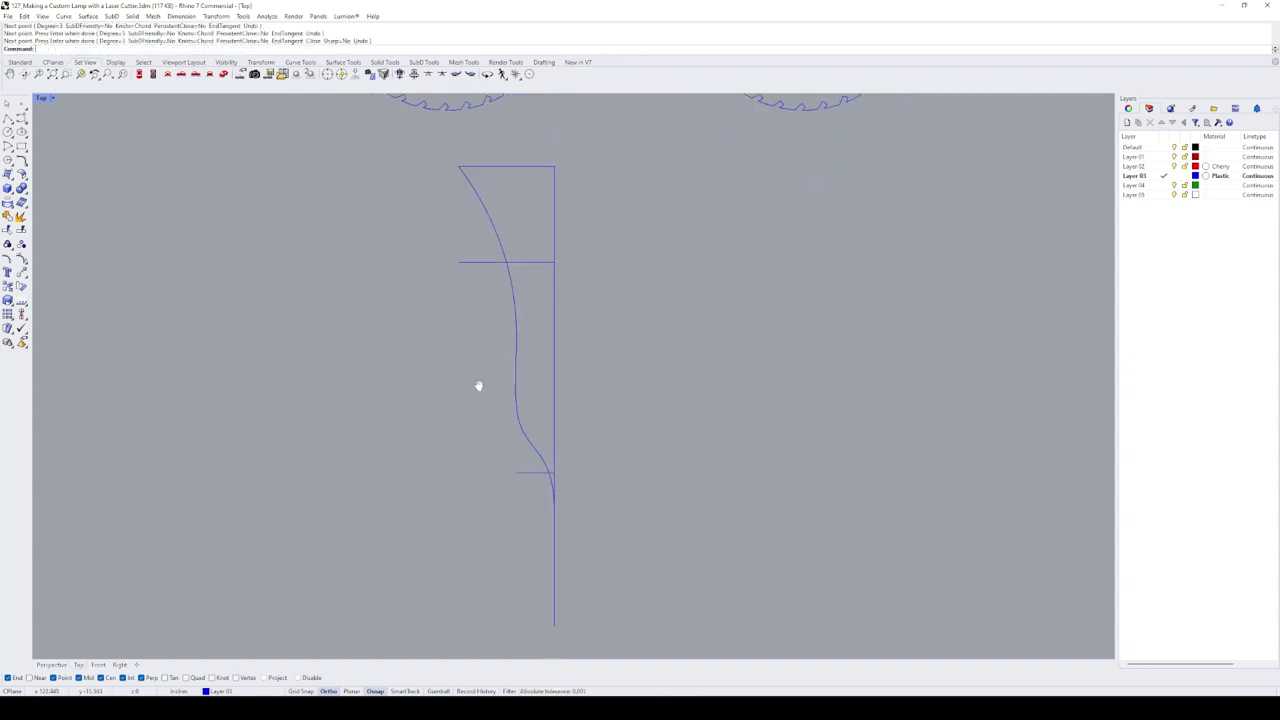
click(506, 317)
scroll(517, 262, up, 3)
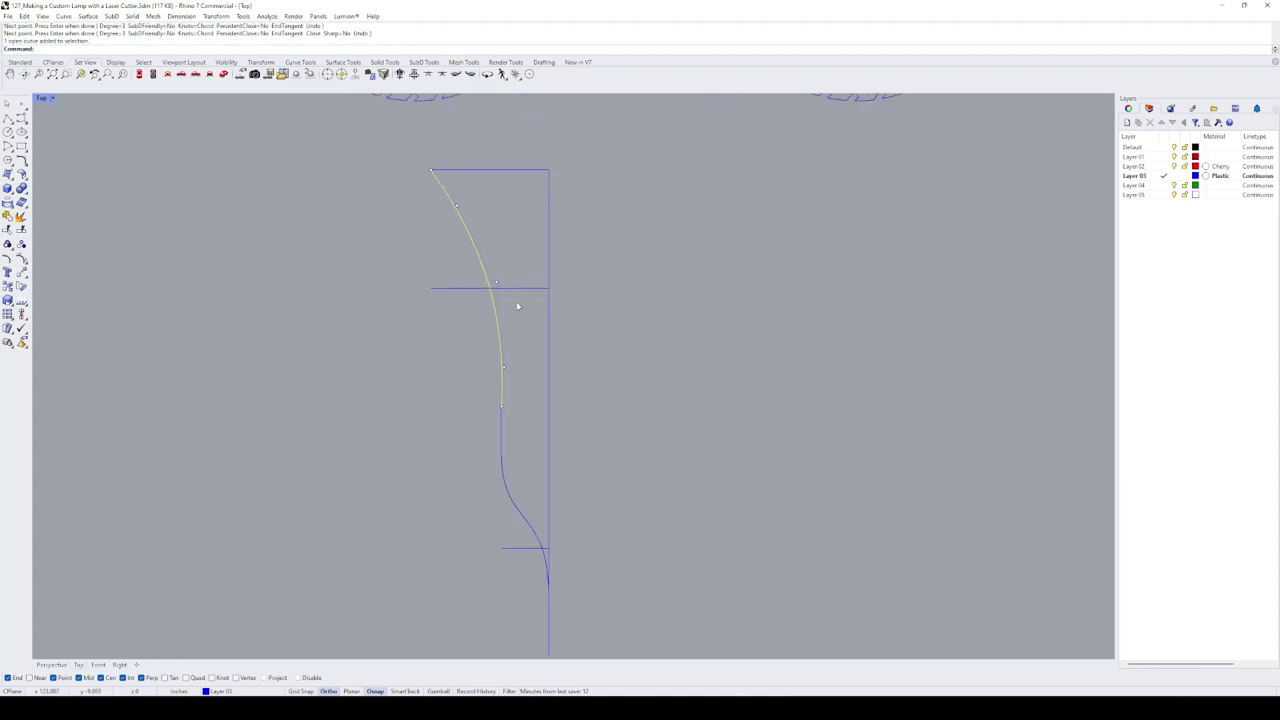
click(517, 330)
click(499, 331)
drag(497, 283, 491, 229)
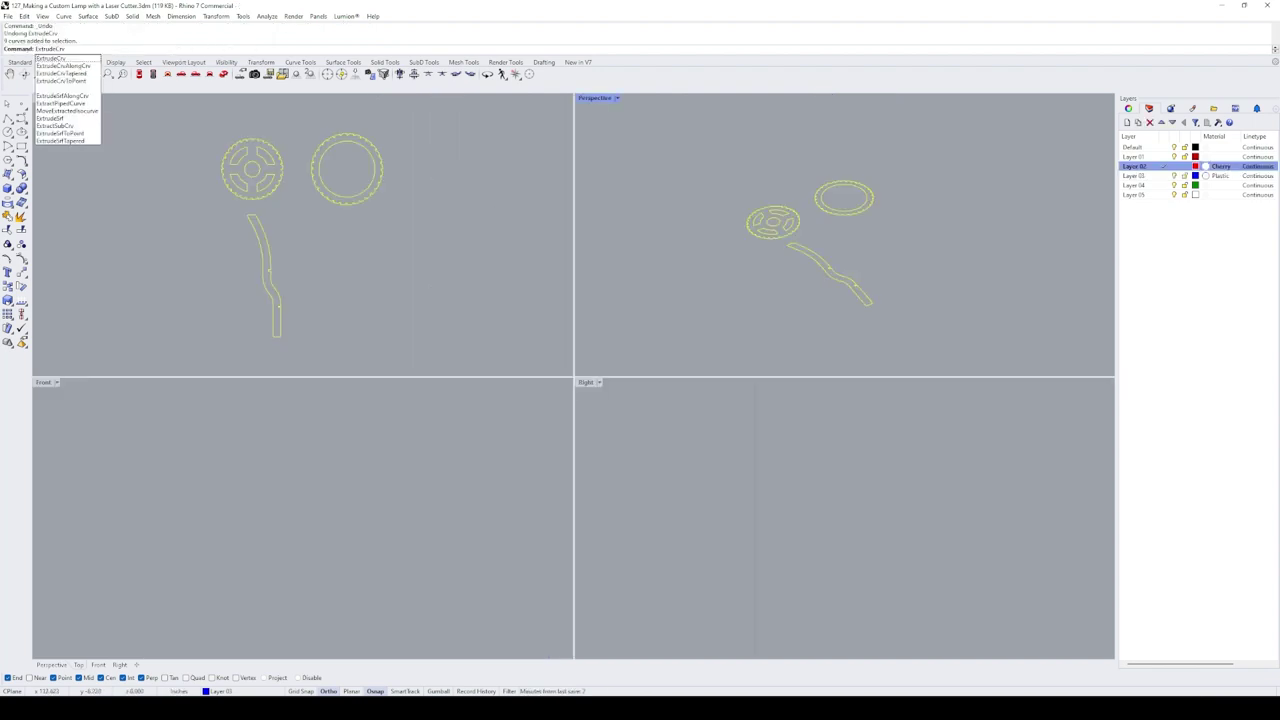
Step: Extrude the profile into a solid panel, rotate it upright into a ring notch, and array it 360°
click(50, 58)
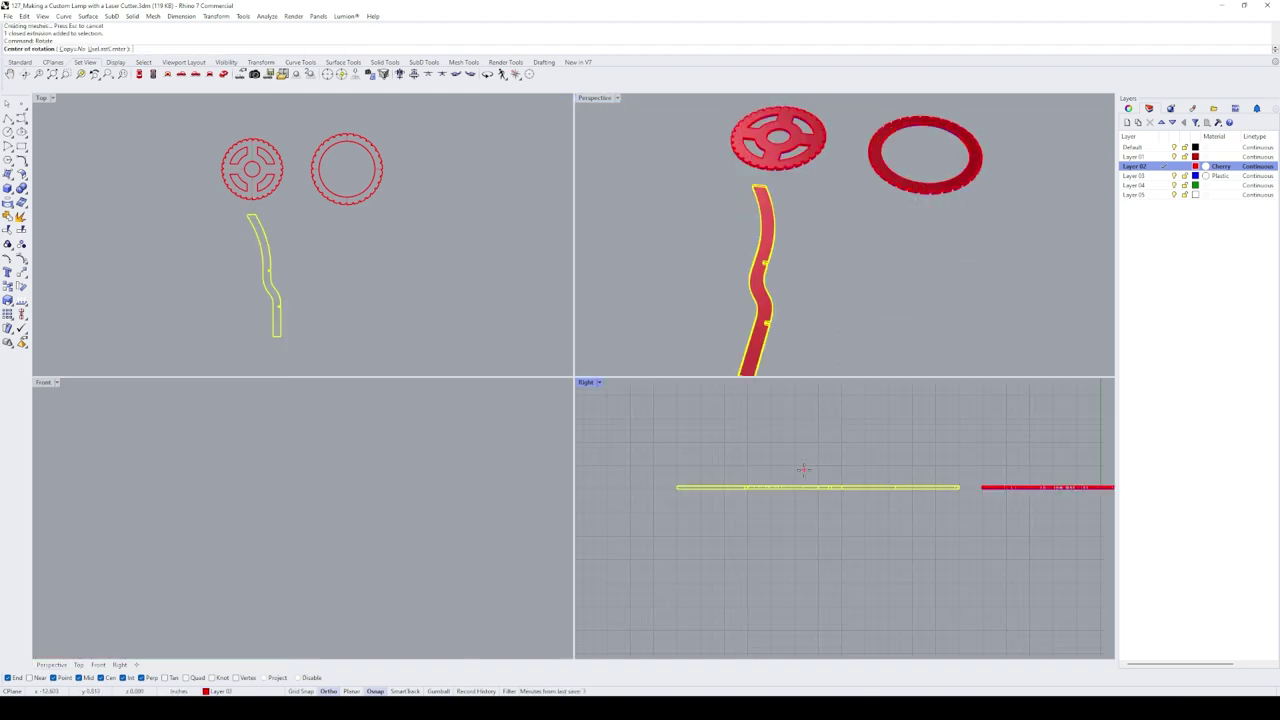
click(806, 487)
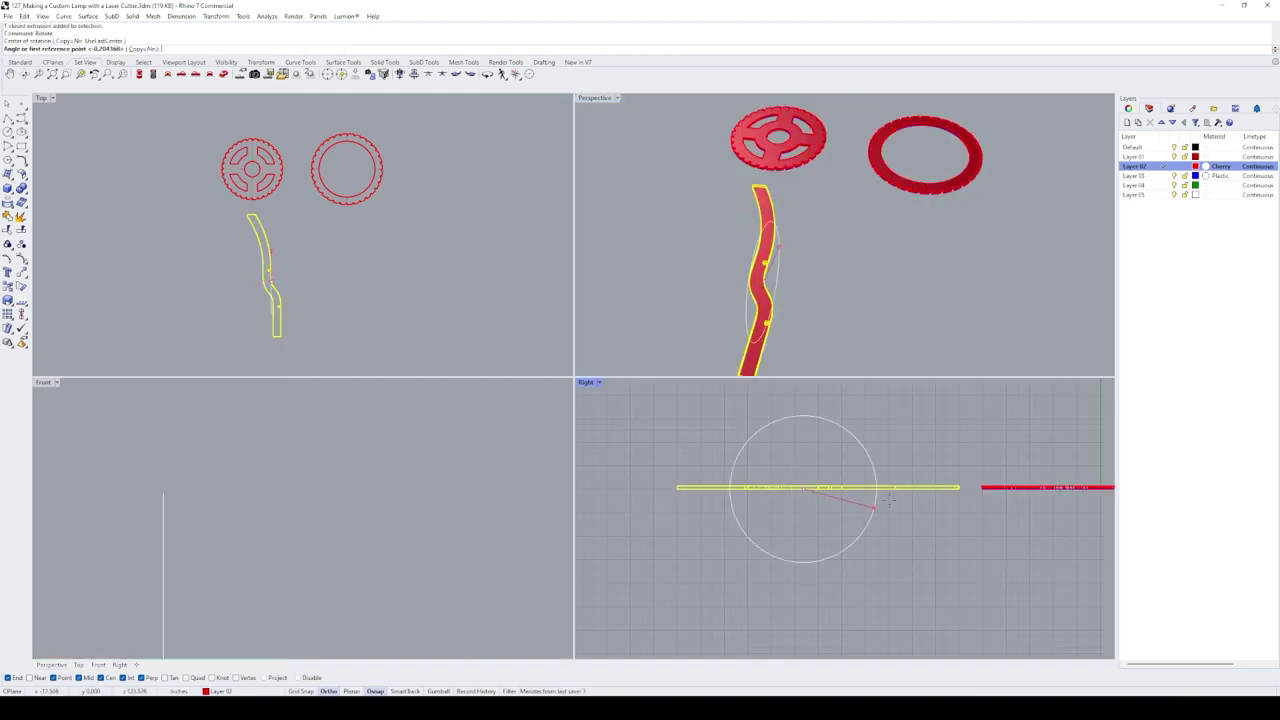
right_drag(951, 508, 841, 530)
click(839, 509)
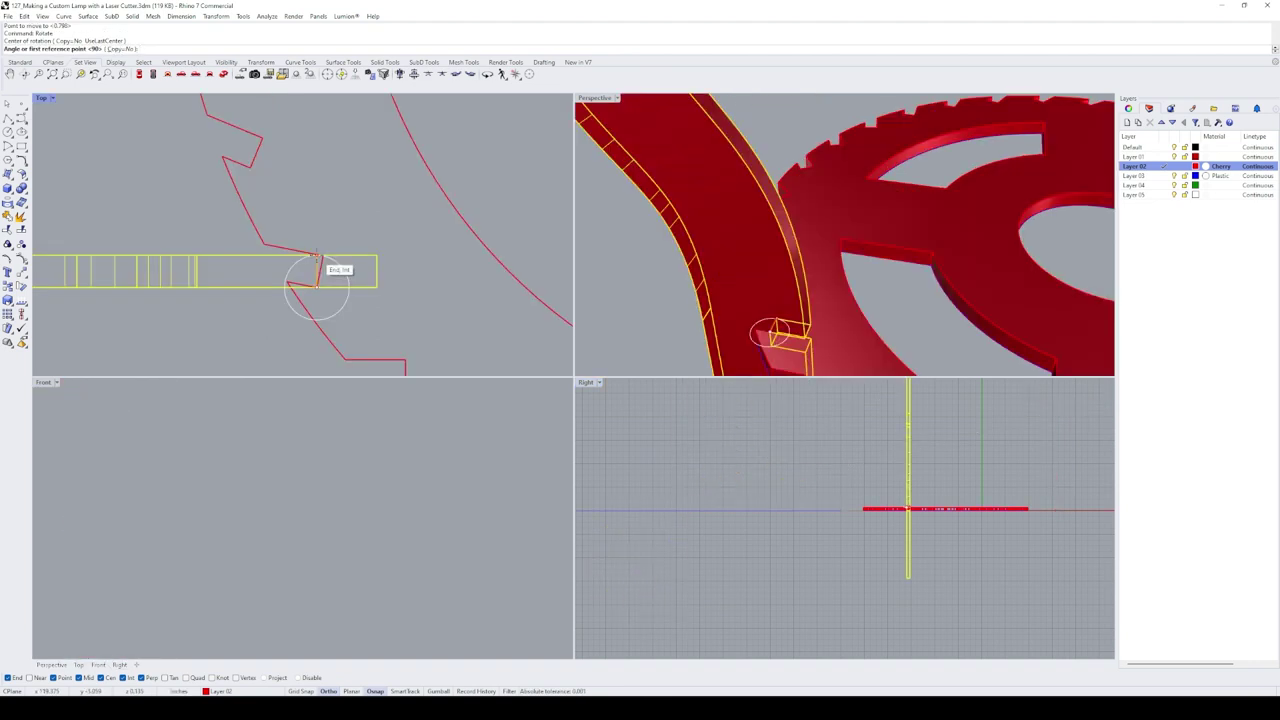
click(317, 258)
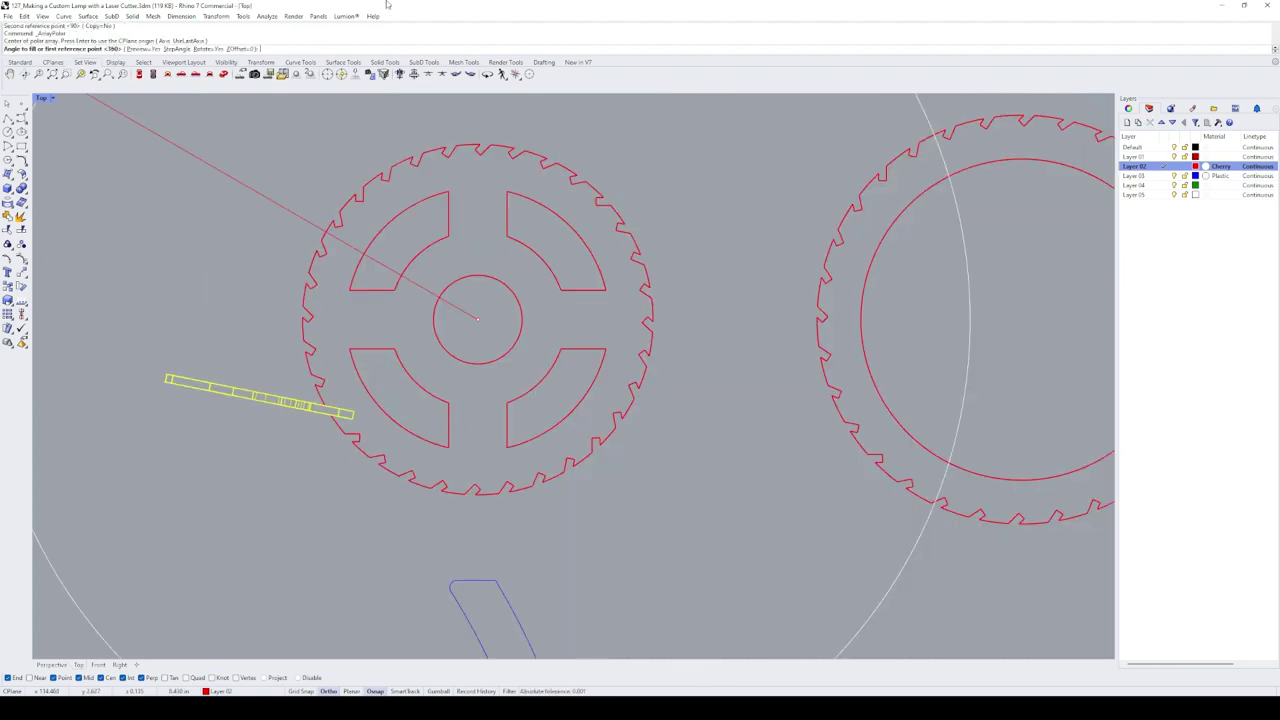
key(Return)
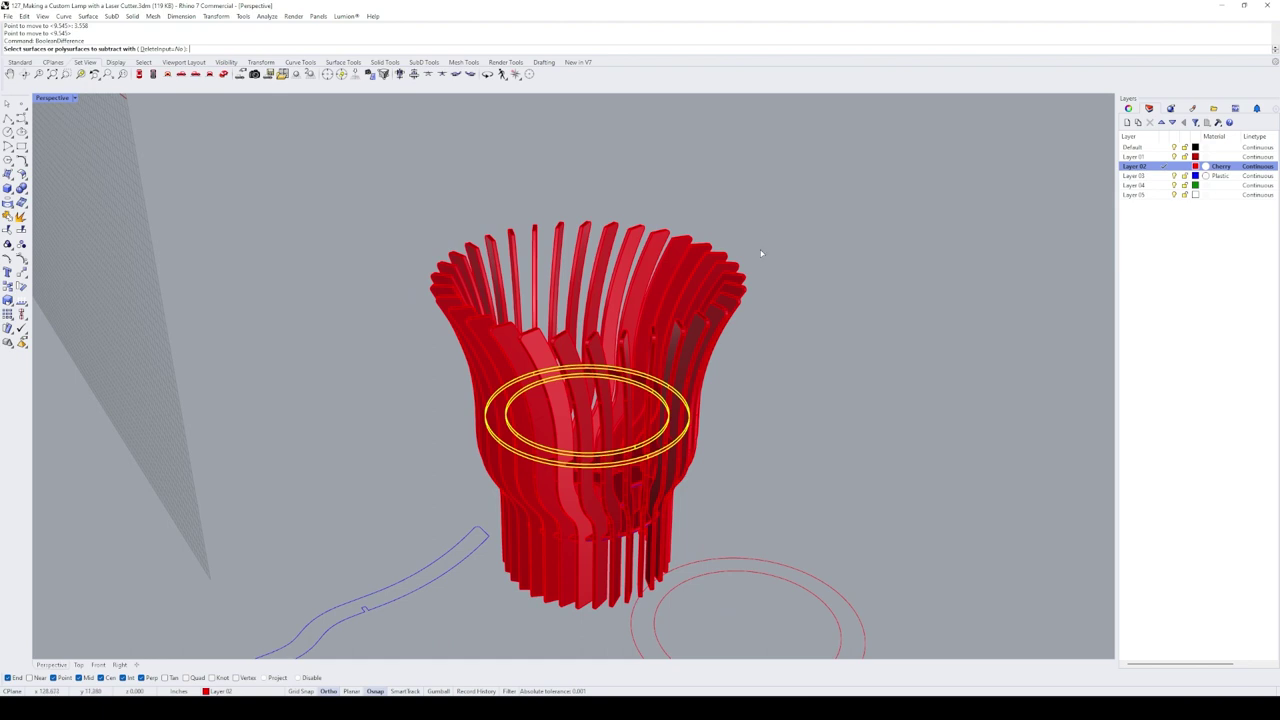
Step: BooleanDifference the rings from all panels with DeleteInput=No, keeping the rings
drag(767, 203, 411, 341)
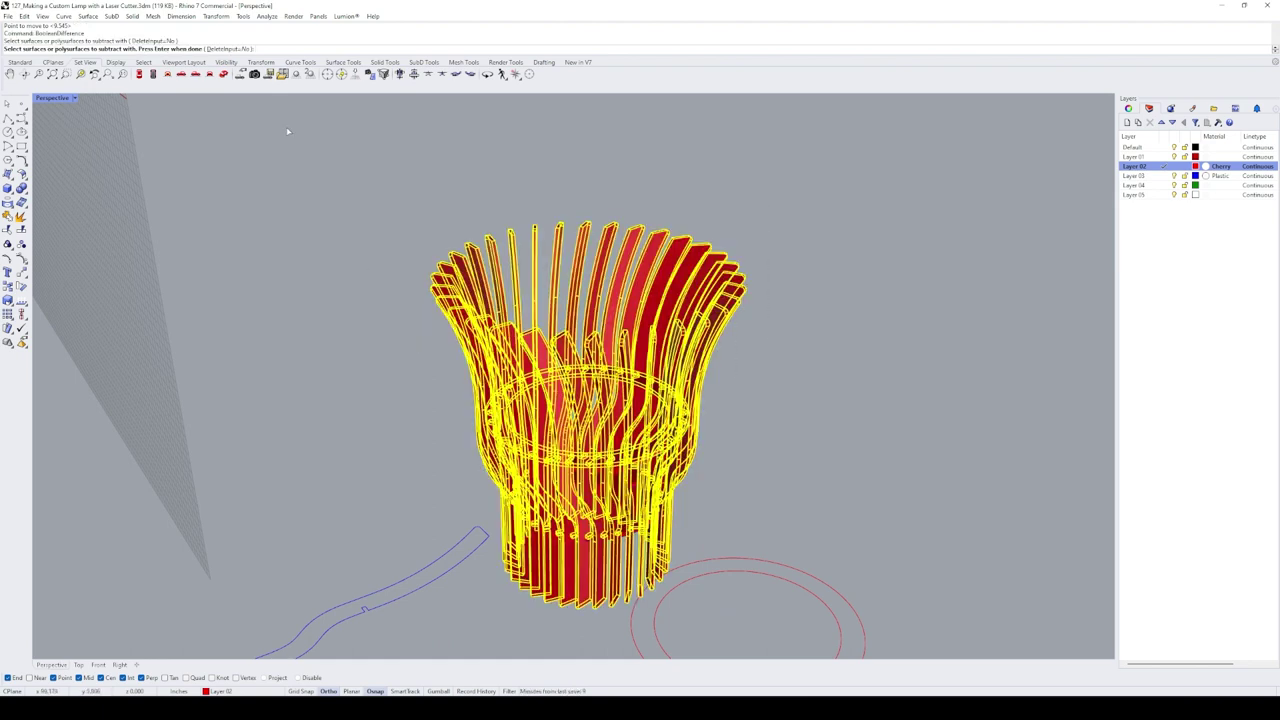
click(229, 49)
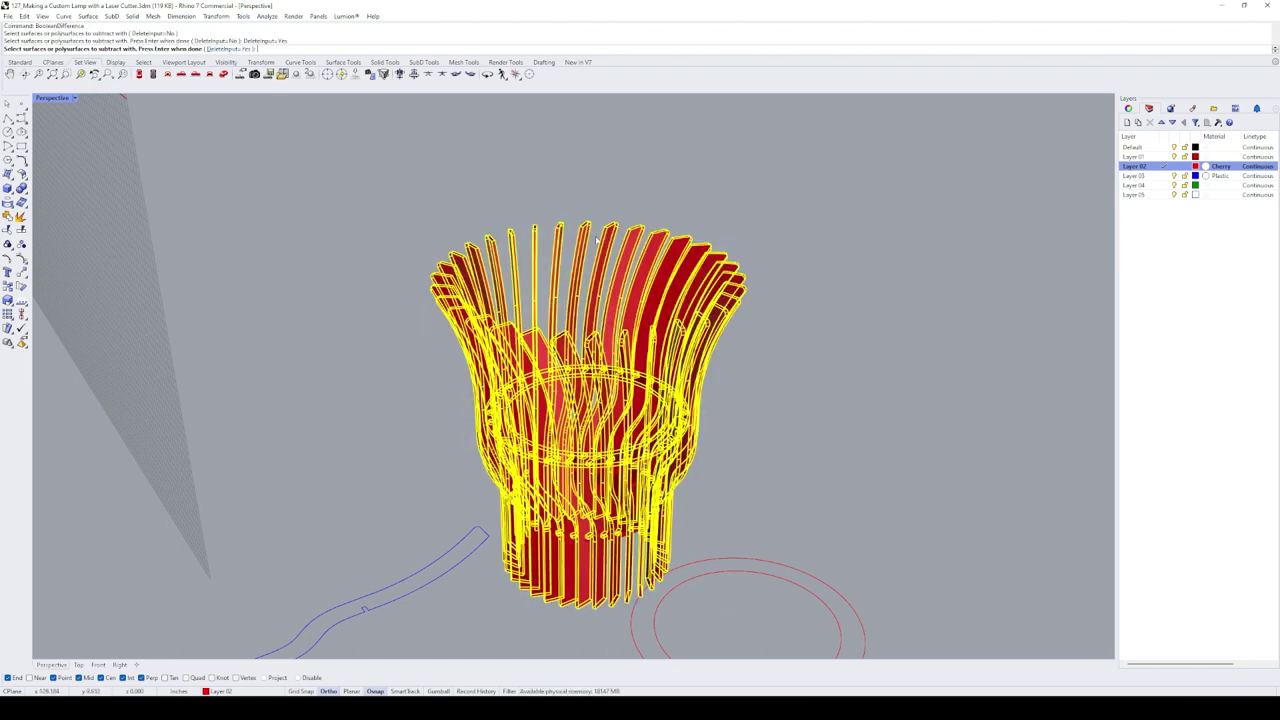
click(236, 49)
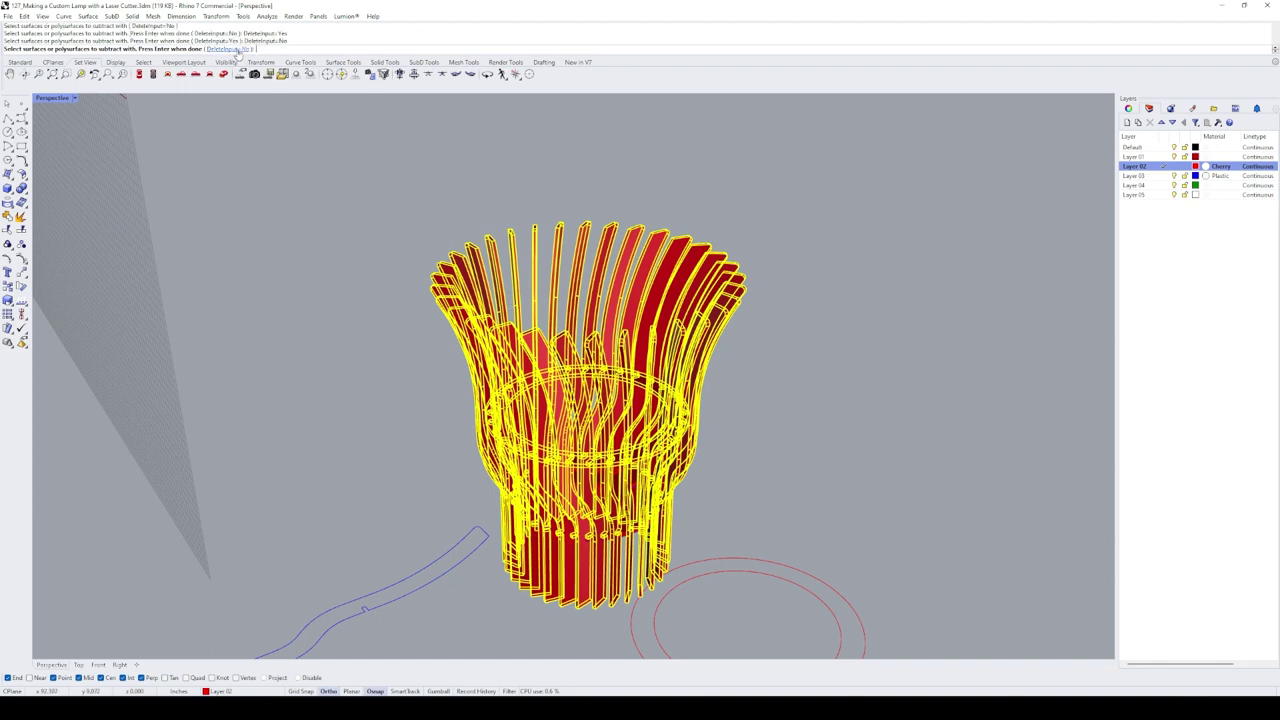
right_click(802, 329)
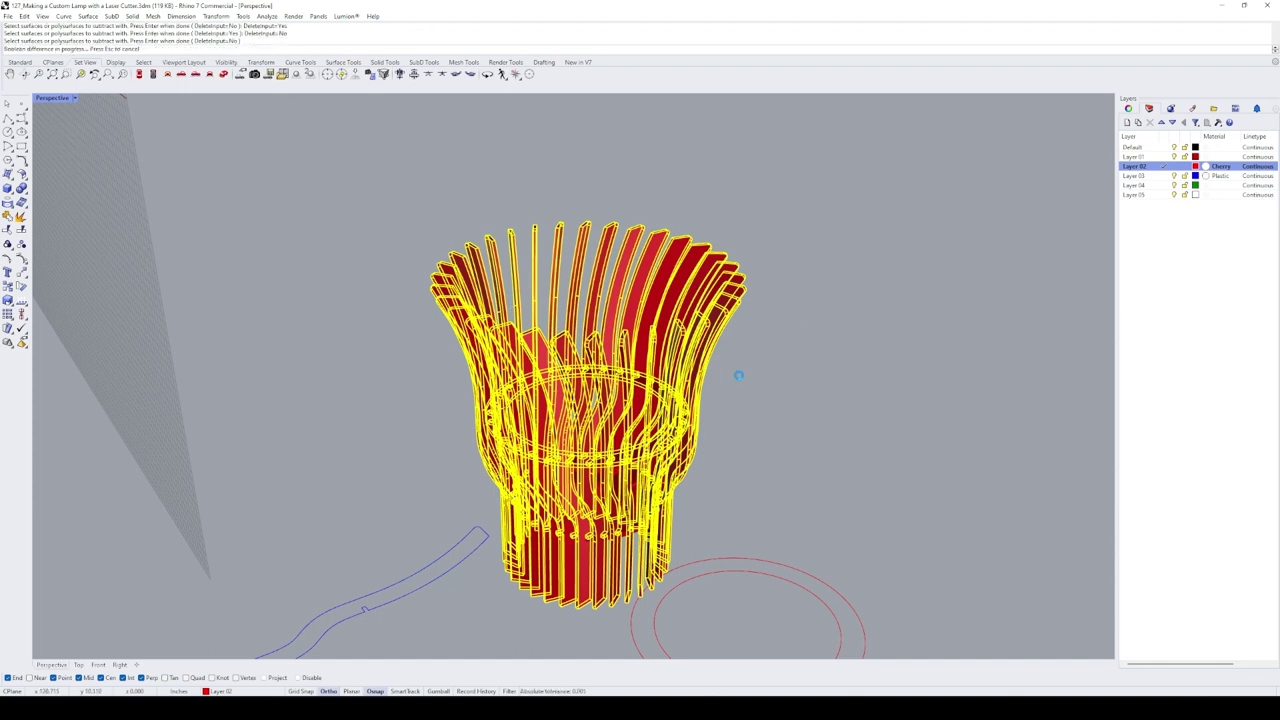
Step: Orbit from a top view to a side view to inspect the notched lamp
right_drag(740, 370, 709, 530)
scroll(709, 530, up, 5)
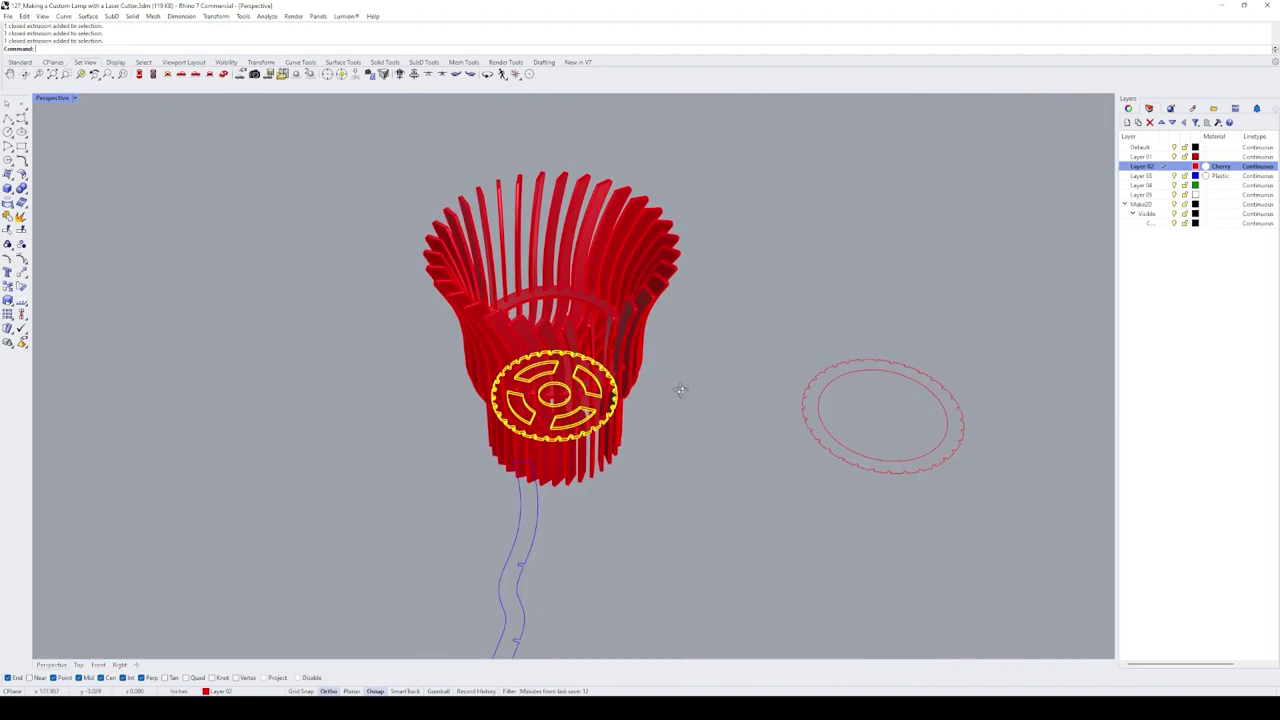
right_drag(680, 400, 676, 331)
click(701, 192)
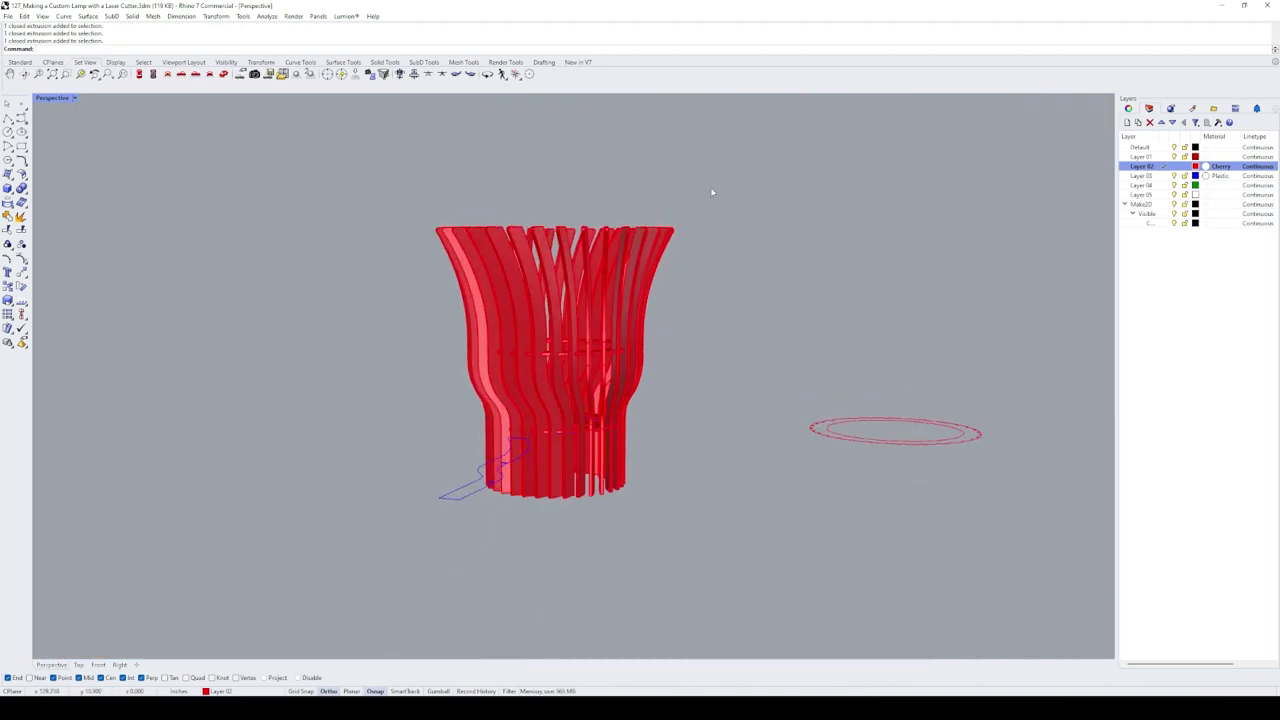